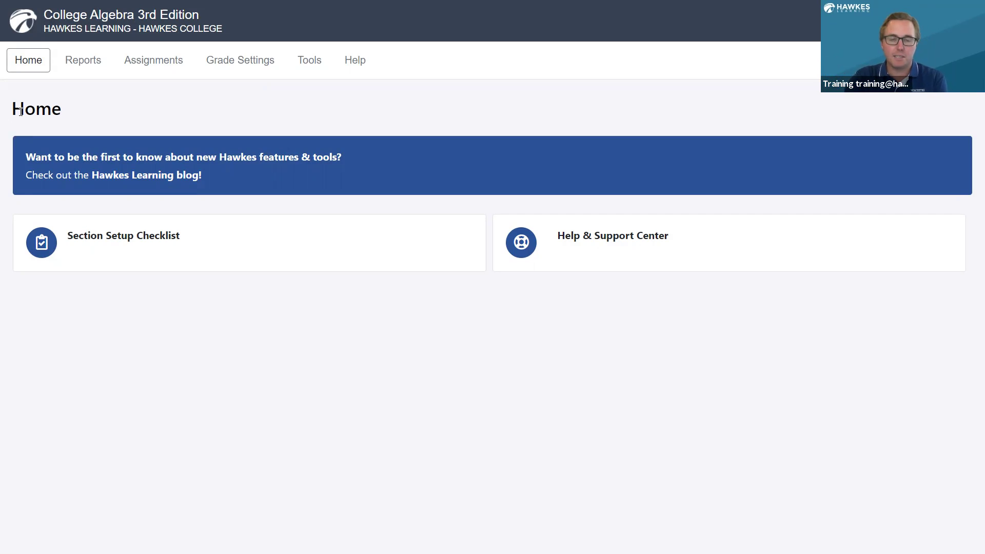
Display the All Student Scores report for section MAT 101 - 1, covering all students and assignment types.
click(82, 62)
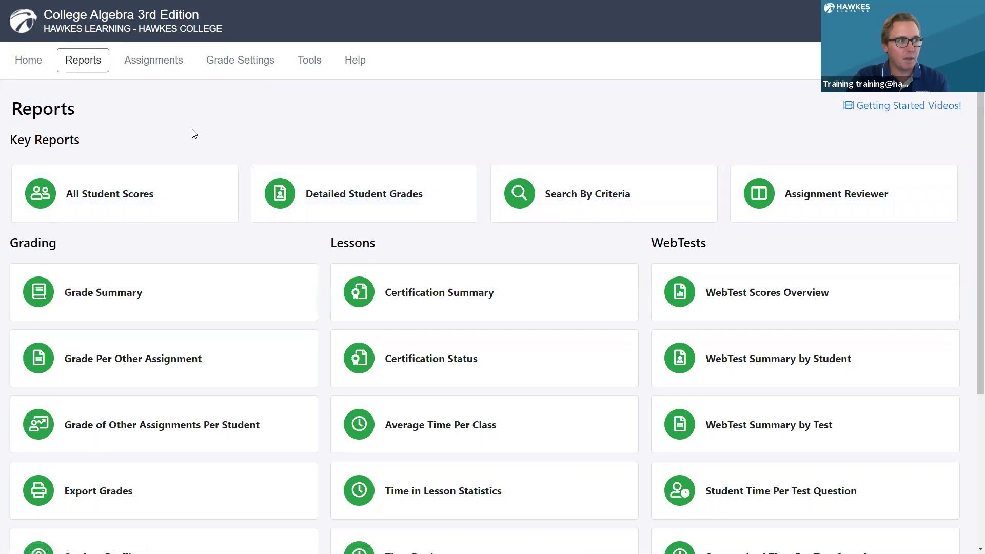
click(171, 181)
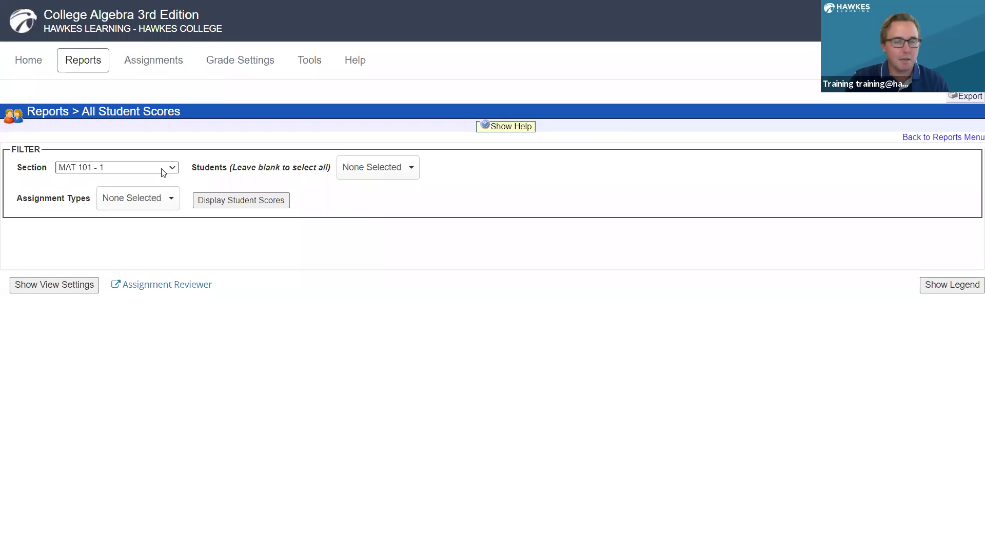
click(163, 171)
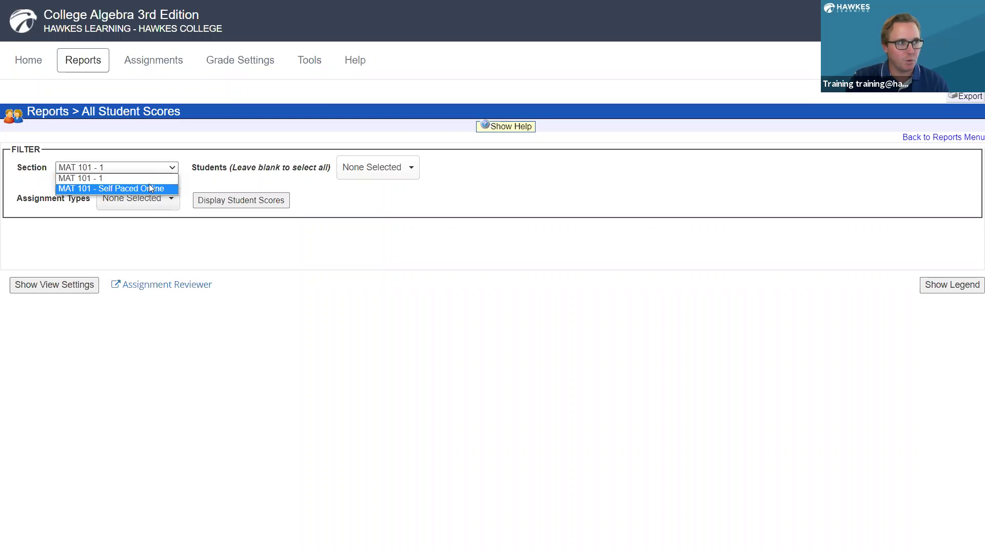
click(146, 182)
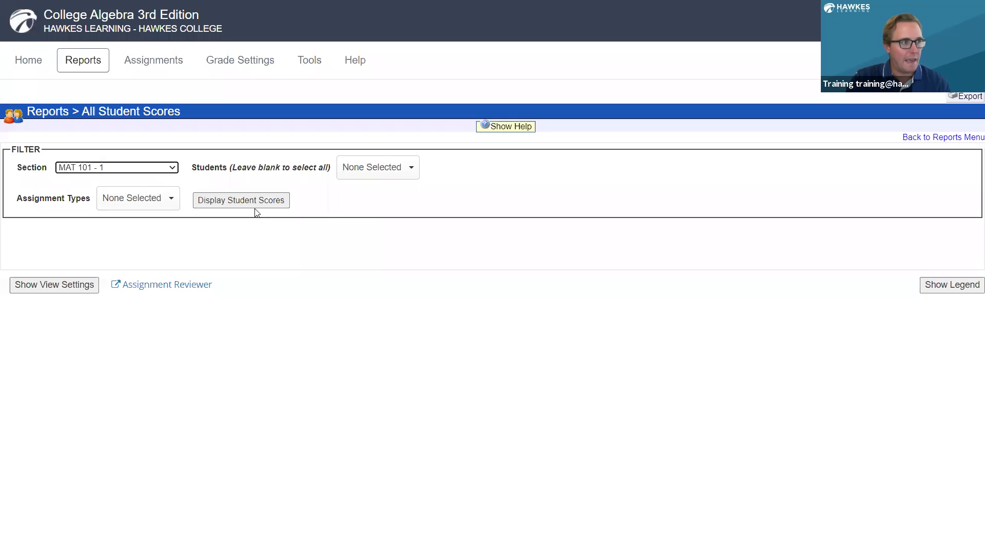
click(235, 202)
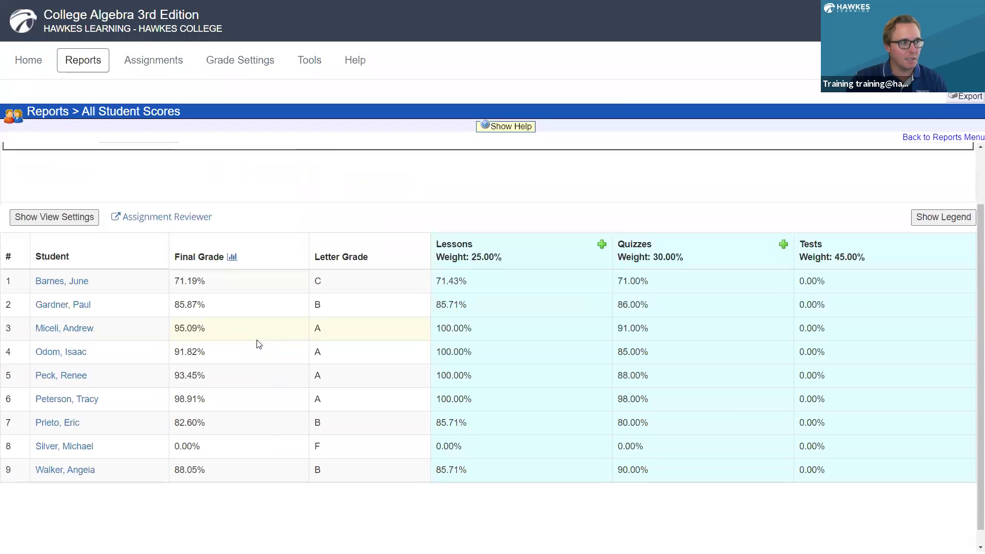
scroll(258, 342, down, 2)
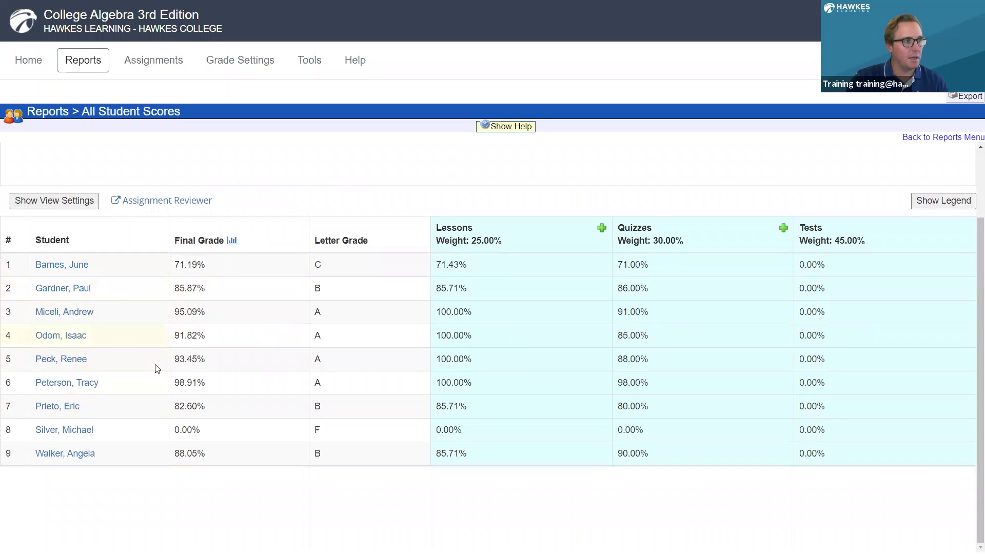
scroll(156, 368, up, 1)
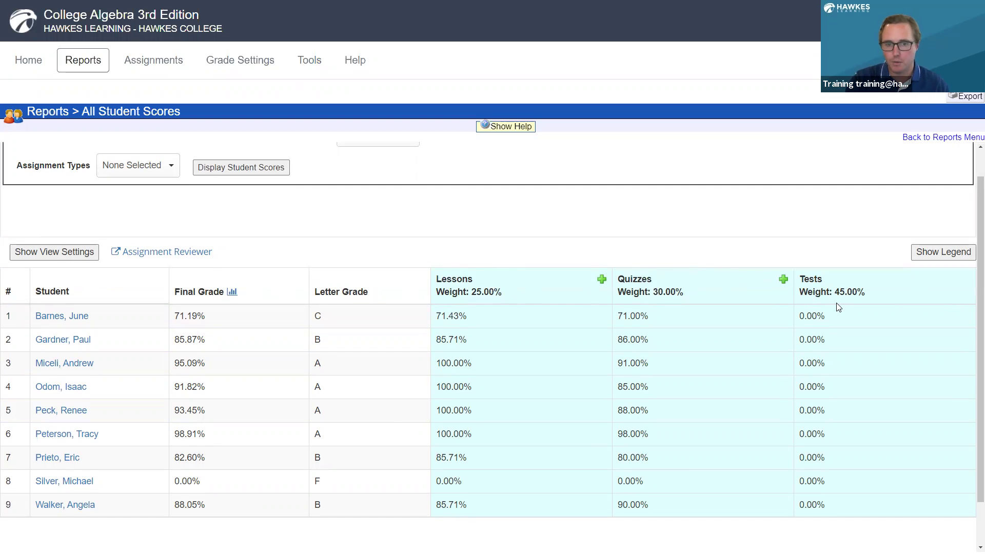
scroll(461, 277, down, 1)
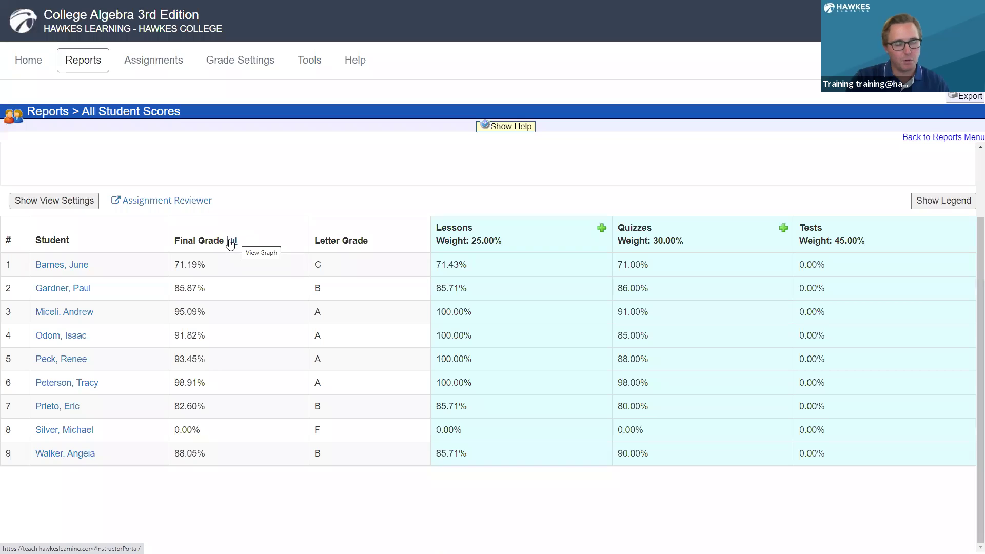
Examine the class's Final Grade distribution as a bar chart, a pie chart and summary statistics, and close the graph.
click(233, 244)
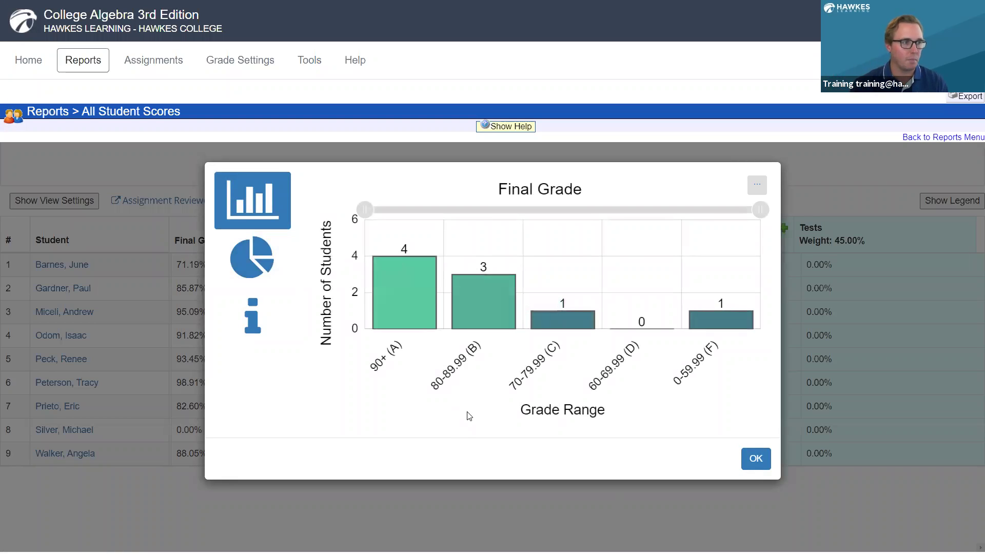
mouse_move(405, 282)
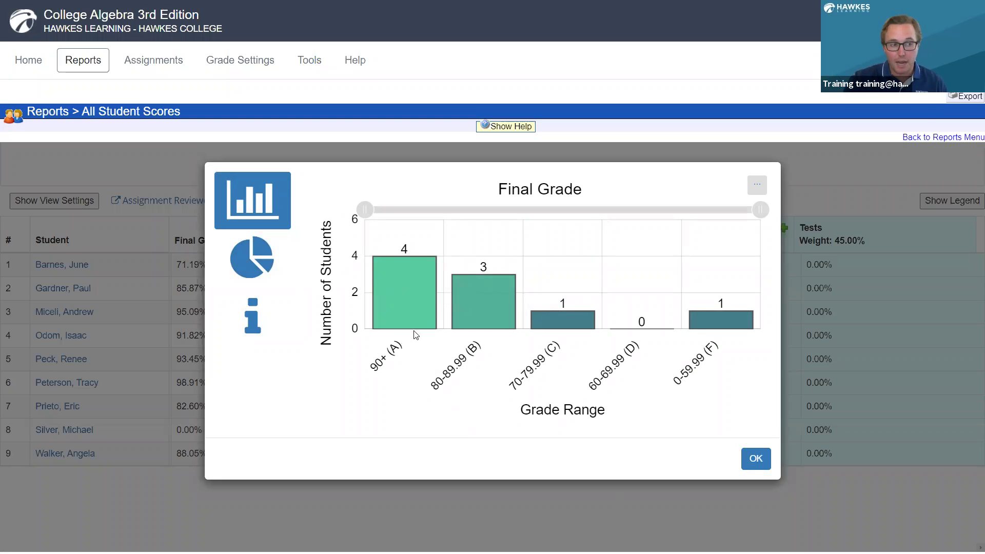
click(265, 276)
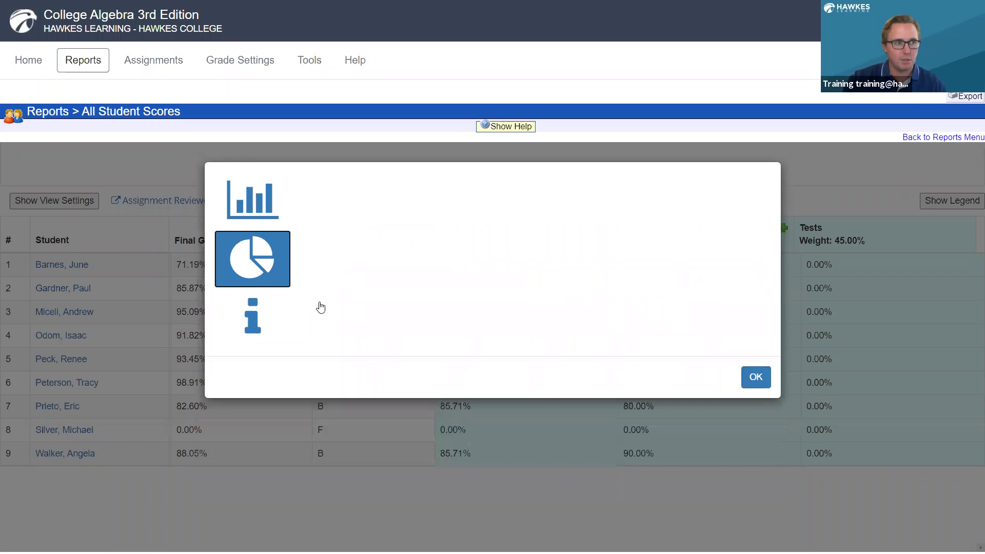
mouse_move(468, 310)
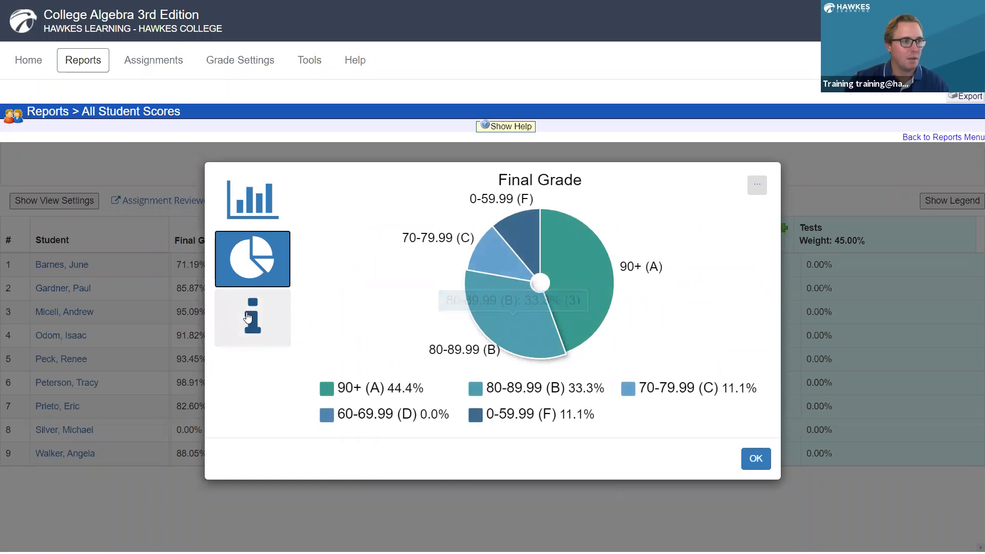
click(247, 317)
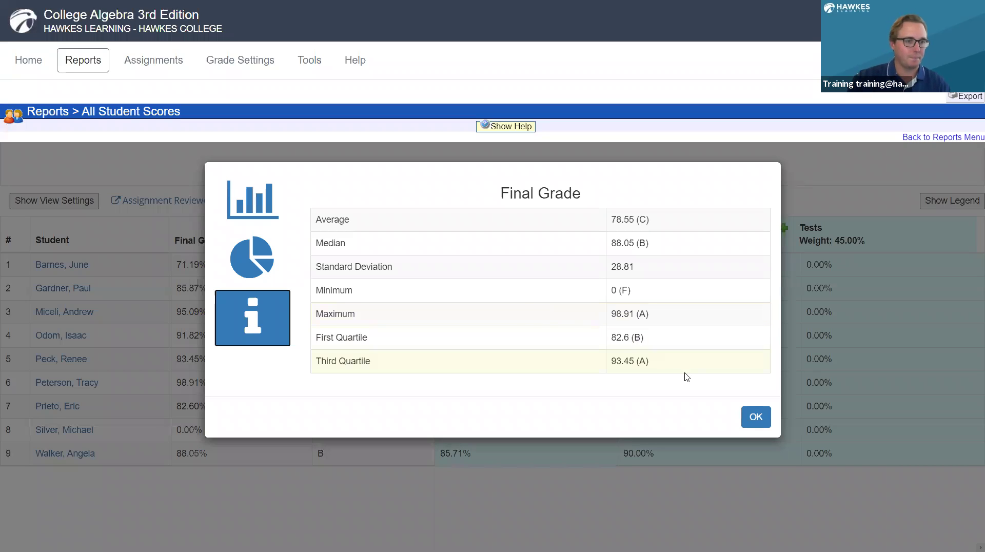
click(758, 417)
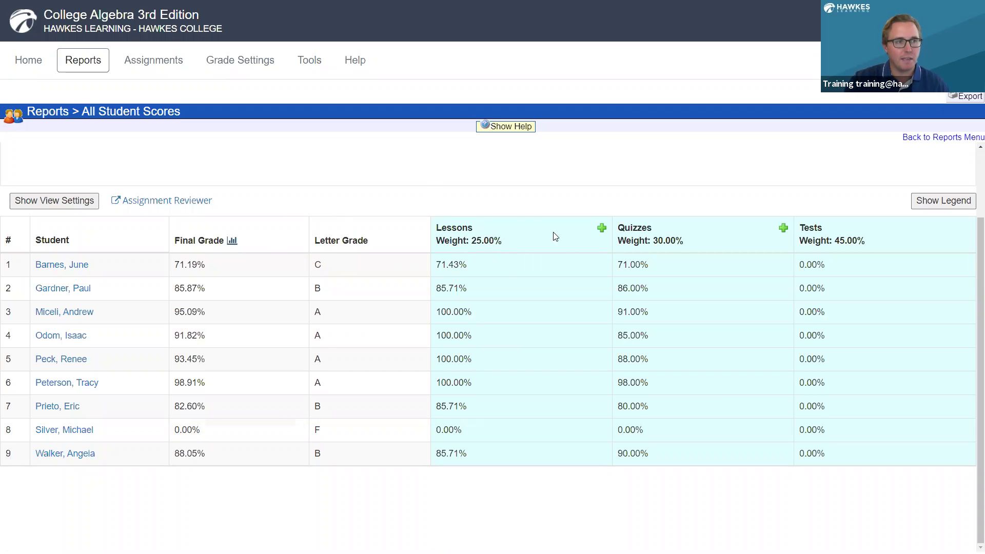
Expand the Lessons group to show individual lesson statuses and check the graphics legend for the icon meanings.
click(603, 228)
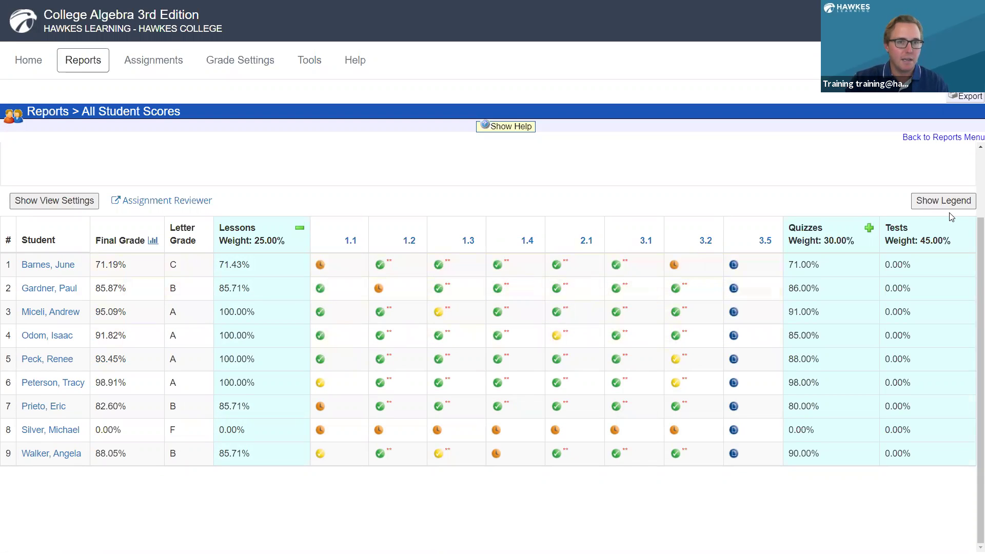
click(935, 205)
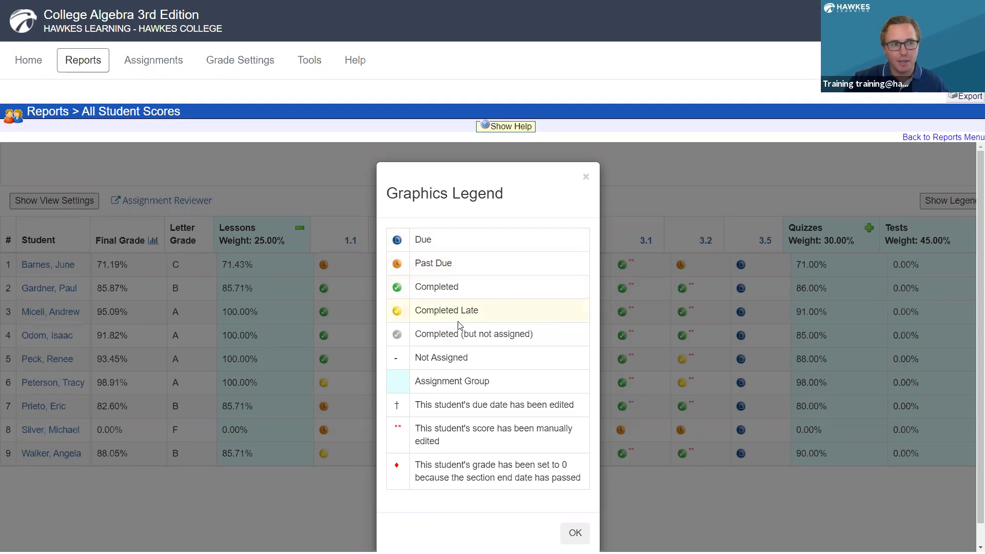
click(586, 178)
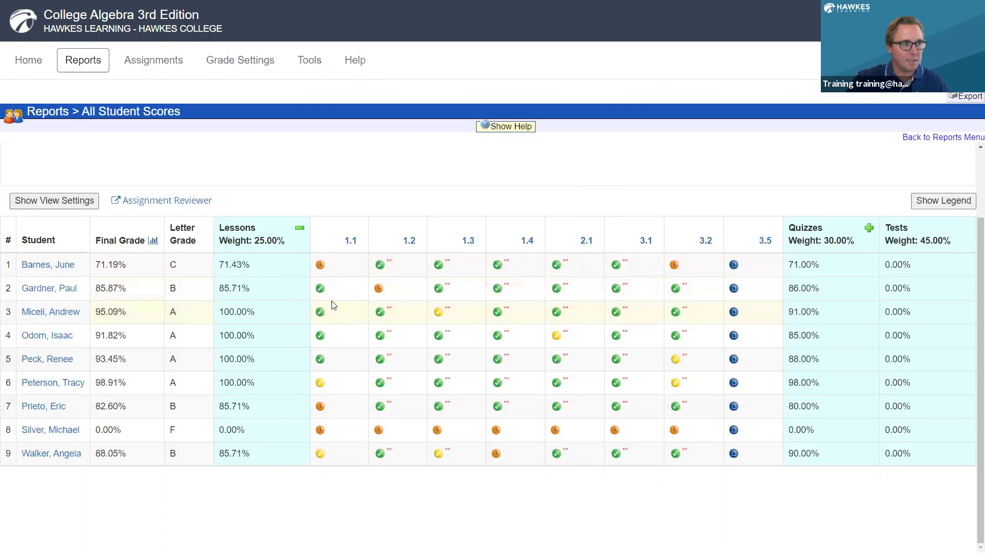
Open the assignment review of lesson 1.1 for the second listed student and review the mastered attempt 1.
click(321, 290)
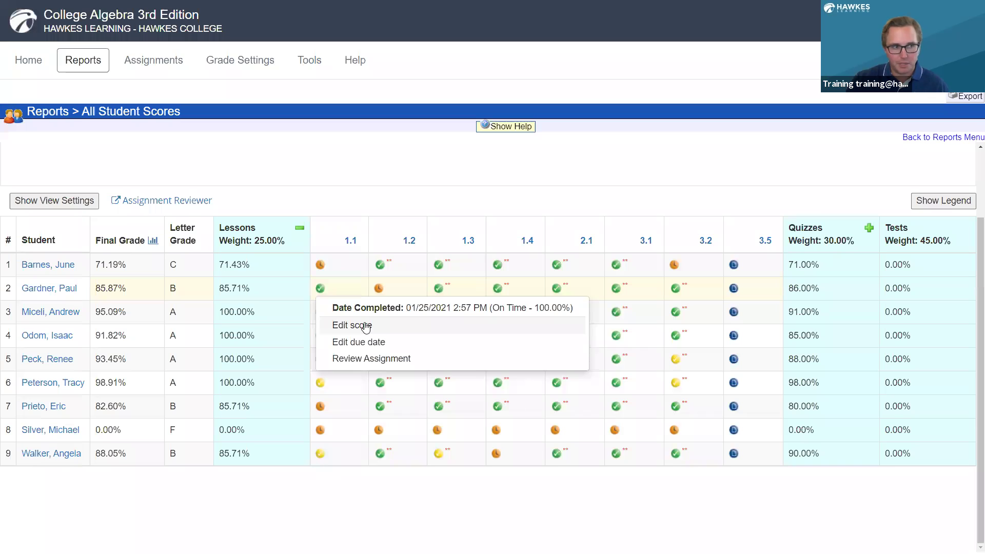
click(385, 359)
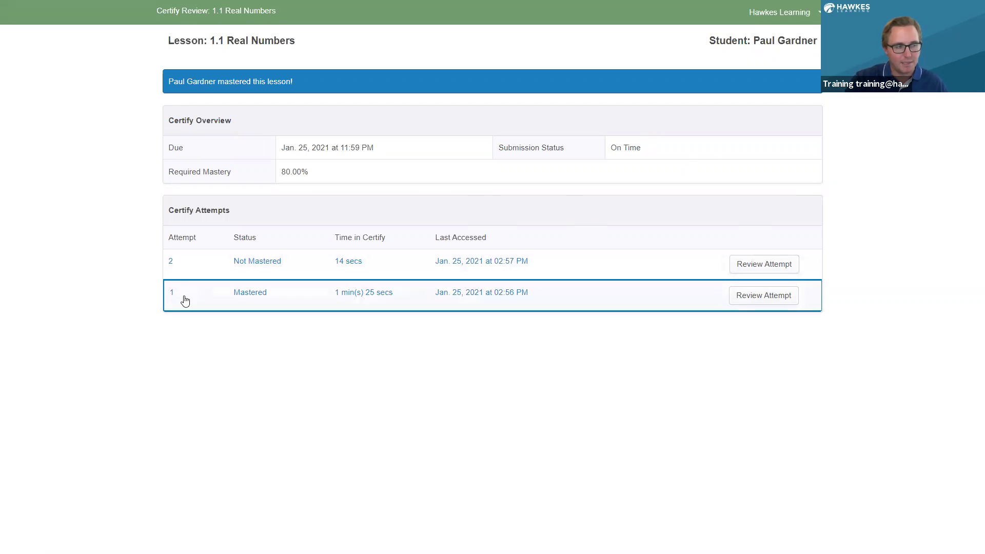
click(767, 298)
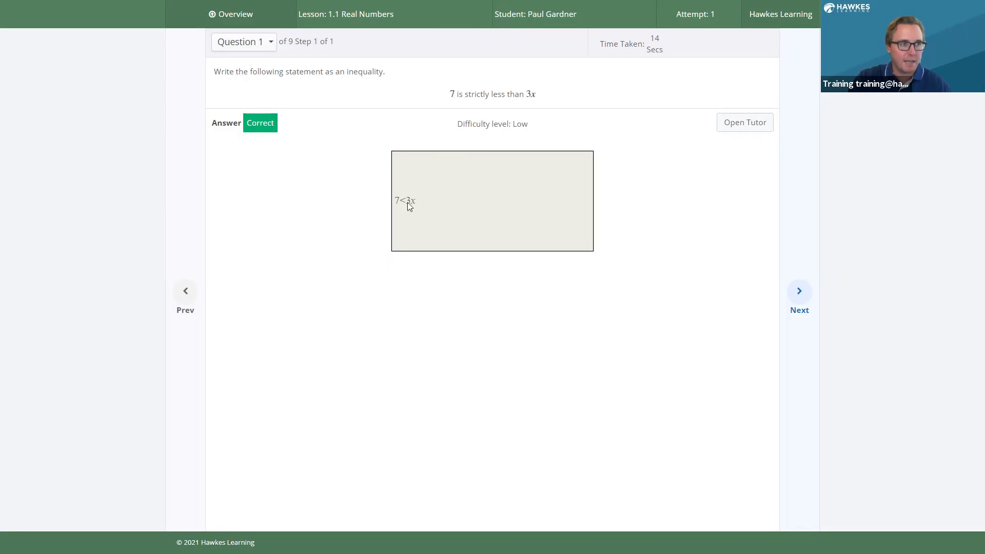
Hide the correct answers in the attempt's question list and view the incorrectly answered question 7.
click(267, 46)
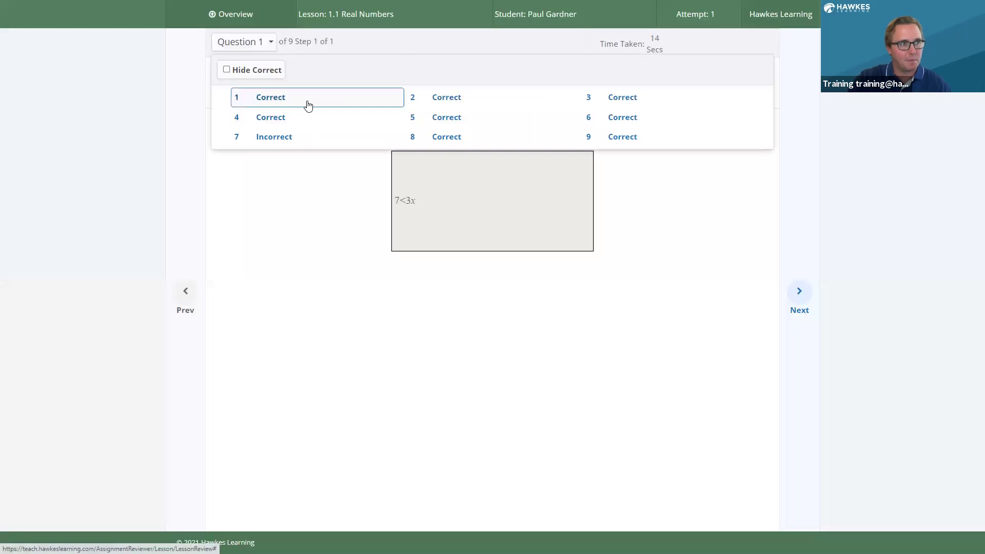
click(246, 75)
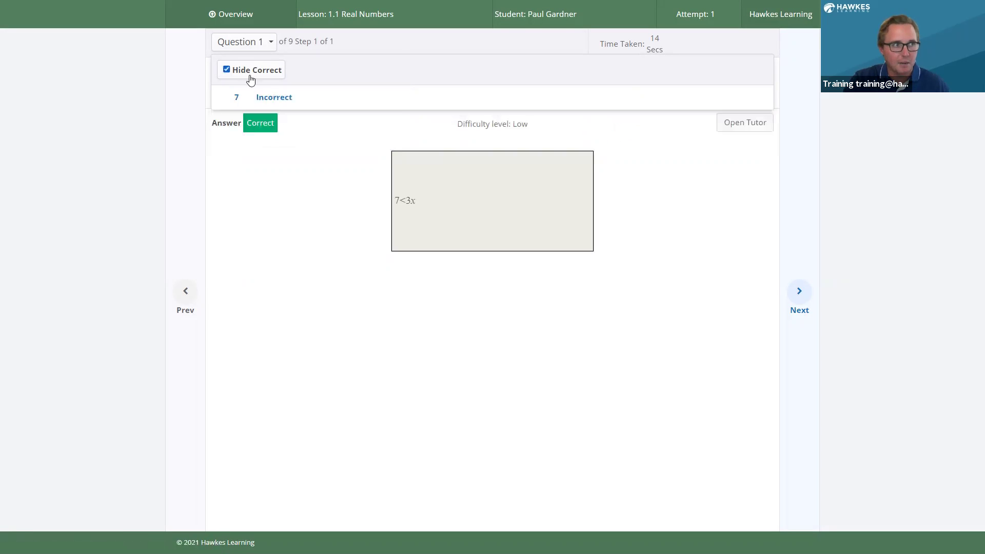
click(290, 105)
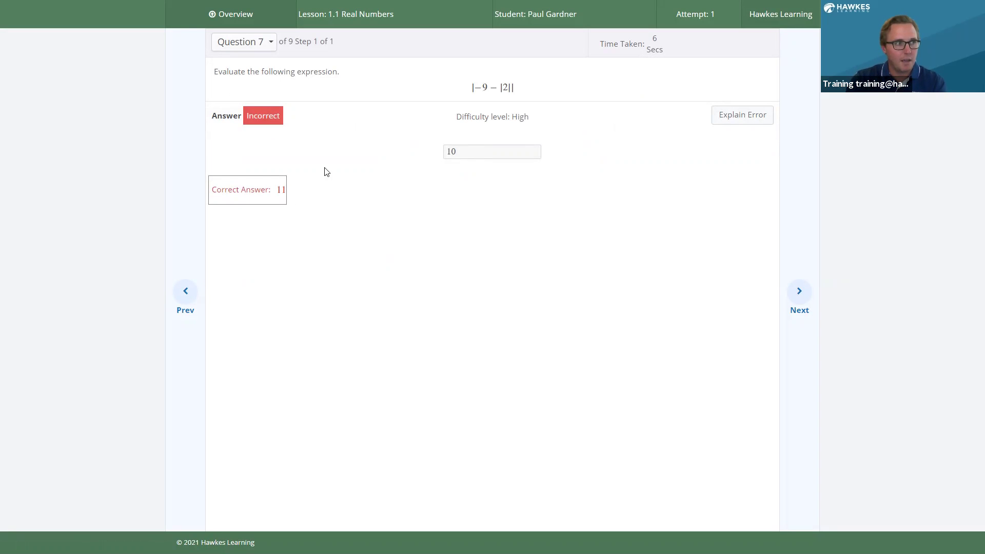
Return to the browser tab with the All Student Scores report and restore the full-screen view.
mouse_move(485, 2)
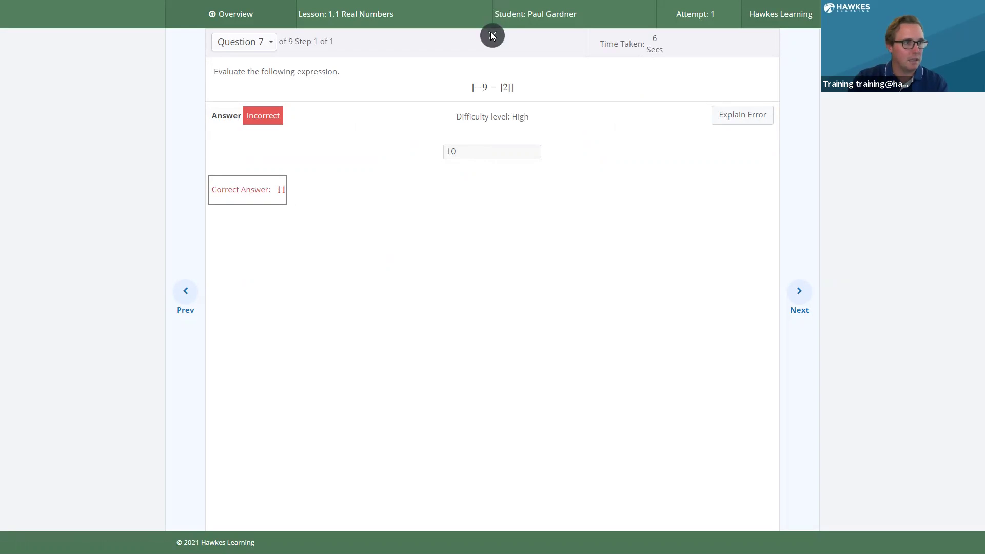
click(492, 35)
click(31, 4)
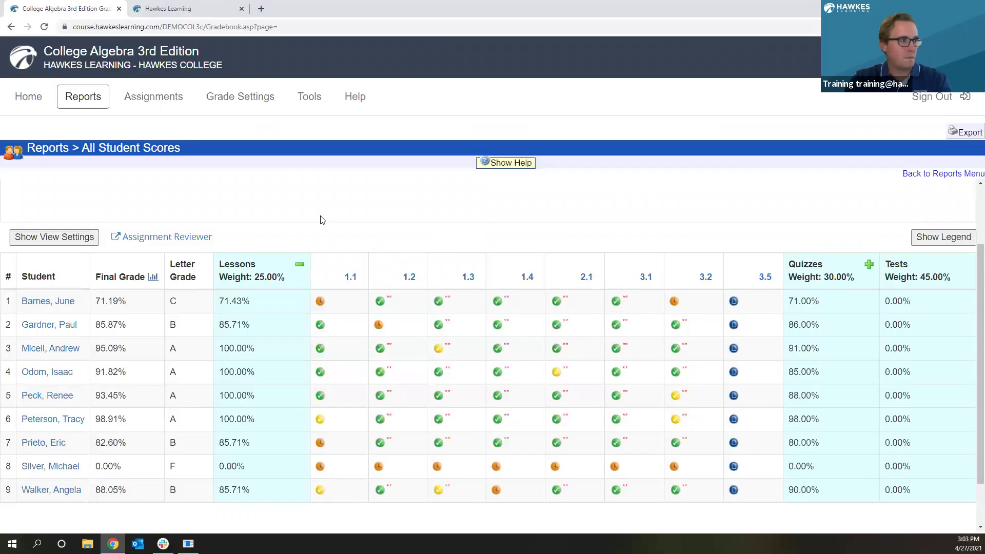
key(F11)
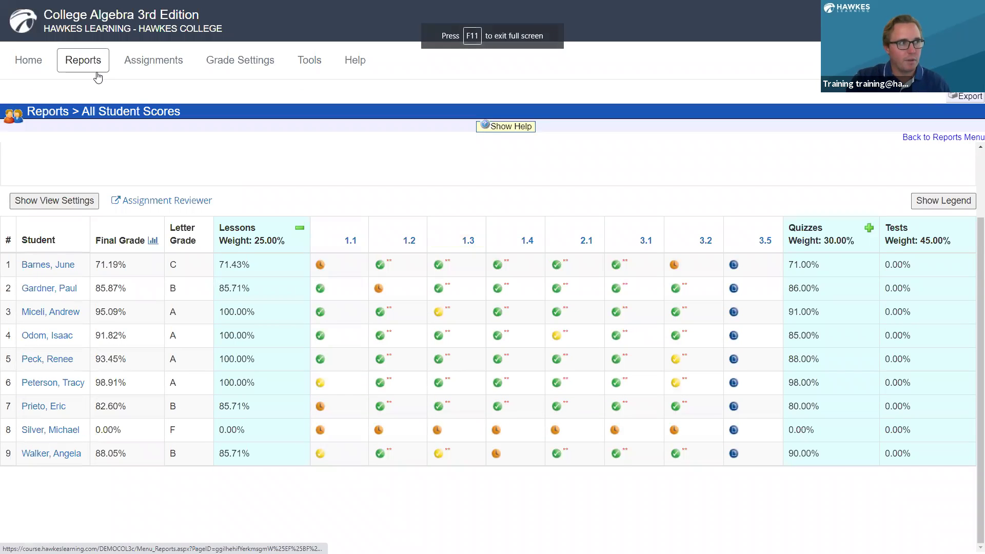
Display the Detailed Student Grades report for the second listed student in MAT 101 - 1, including the quizzes and tests.
click(98, 75)
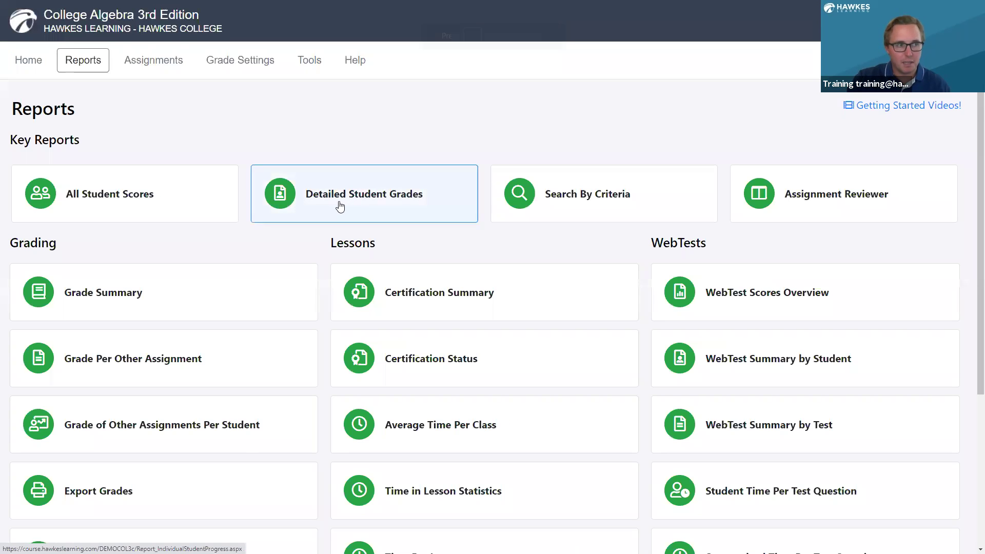
click(340, 207)
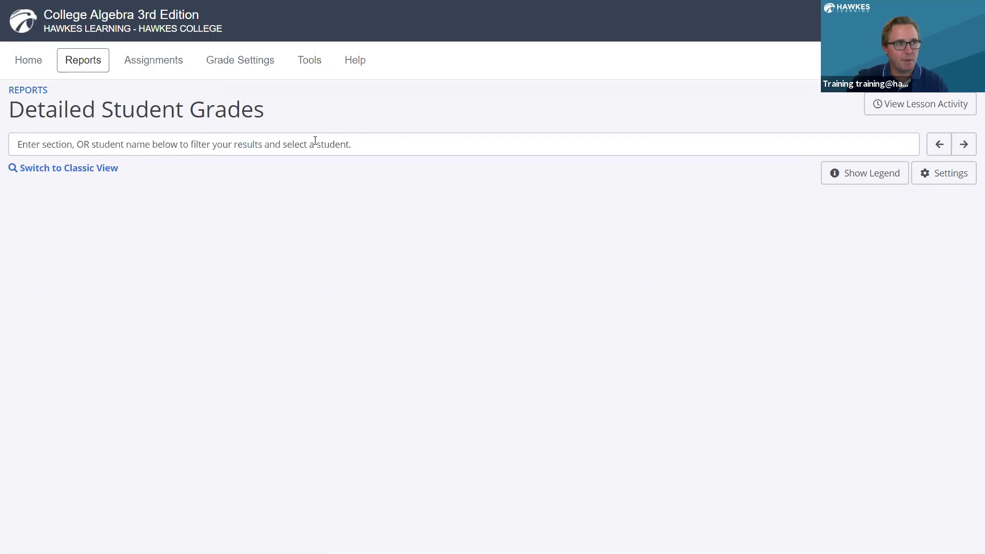
click(384, 143)
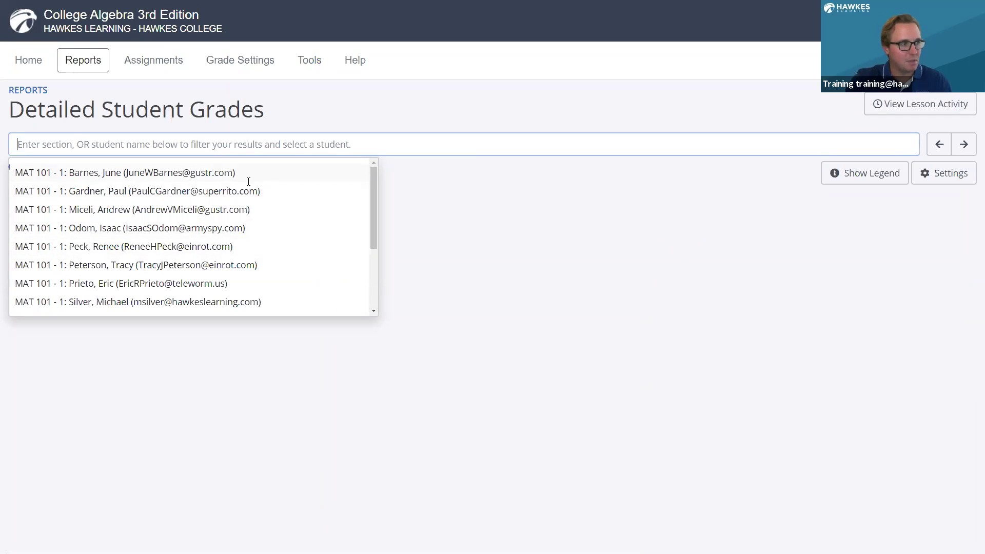
click(160, 192)
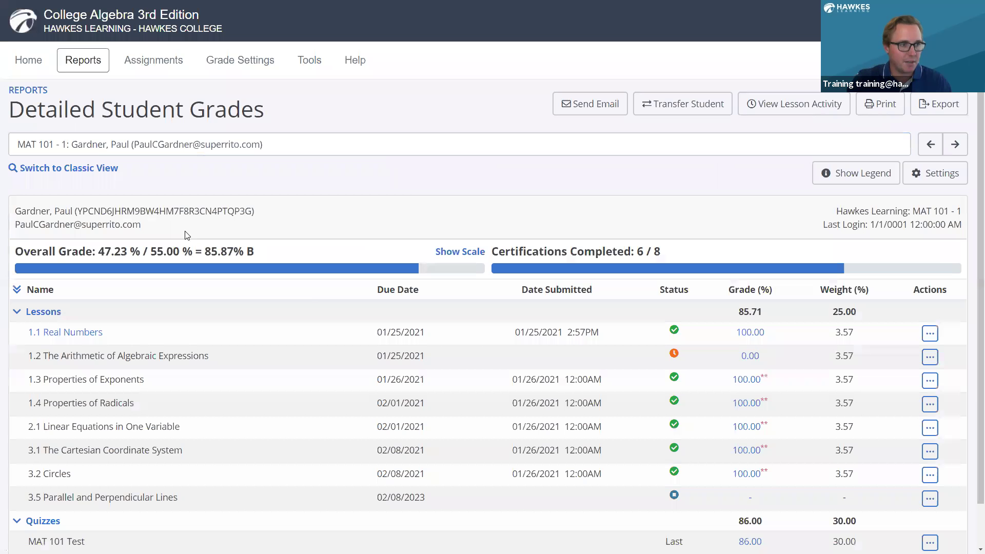
scroll(224, 286, down, 1)
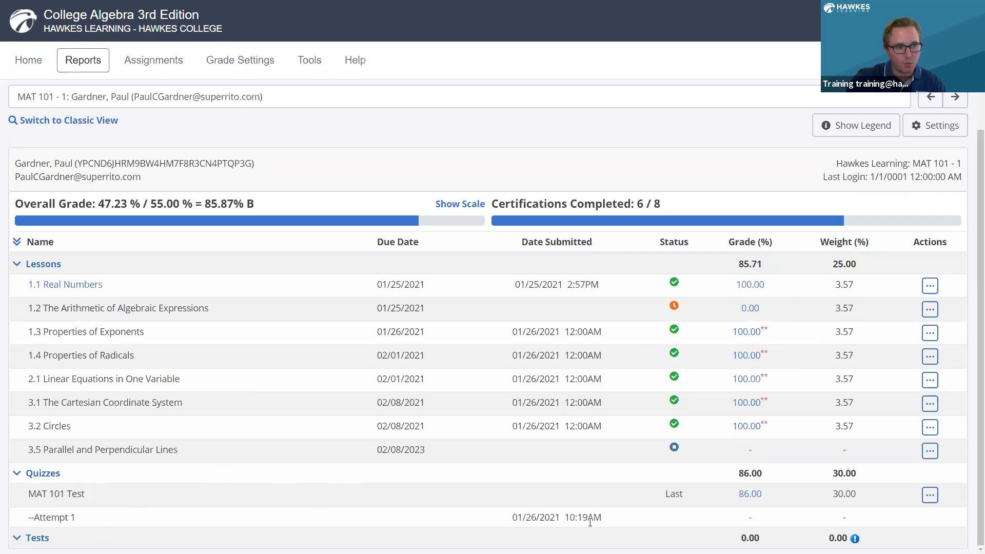
View the score-editing page from the student's MAT 101 Test grade, and return to the same student's Detailed Student Grades report.
click(750, 495)
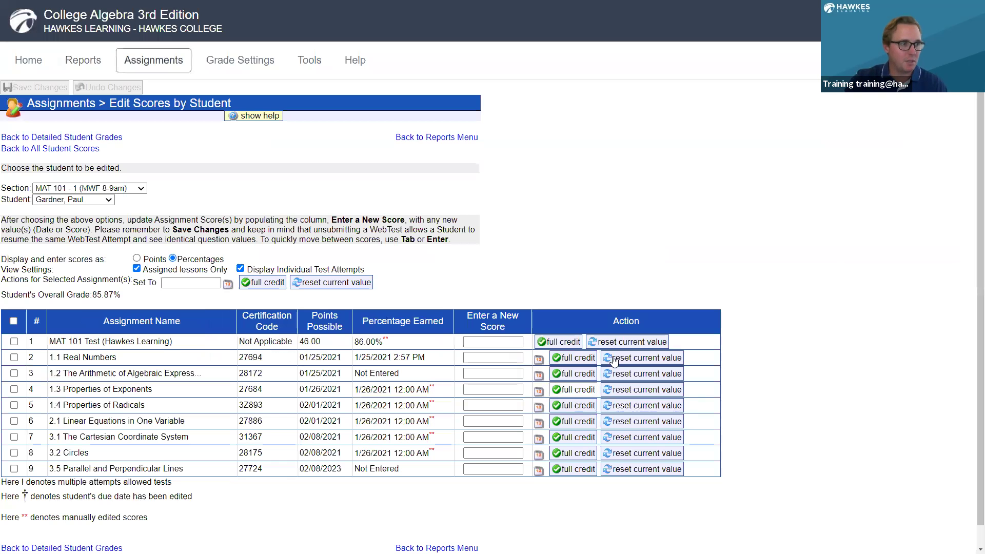
click(451, 139)
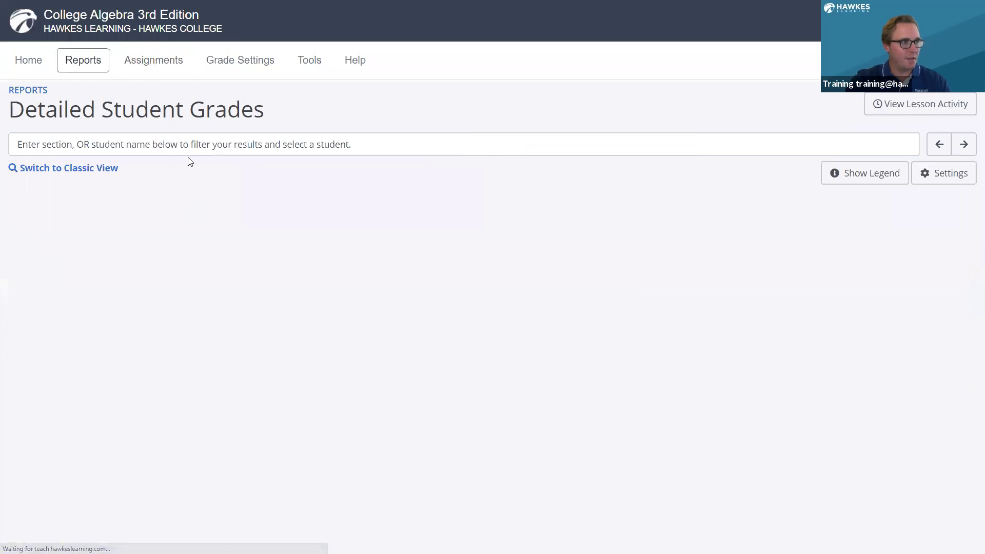
click(187, 144)
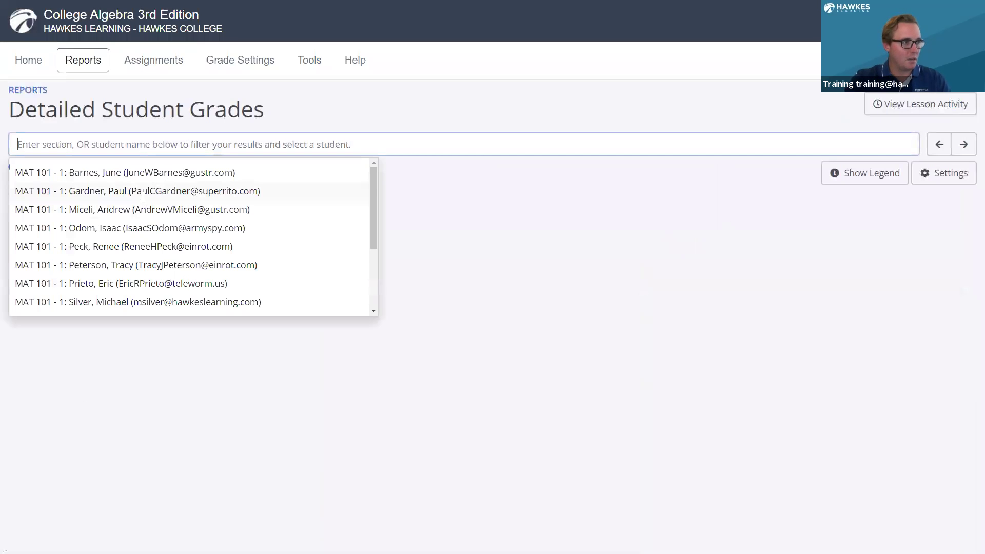
click(143, 193)
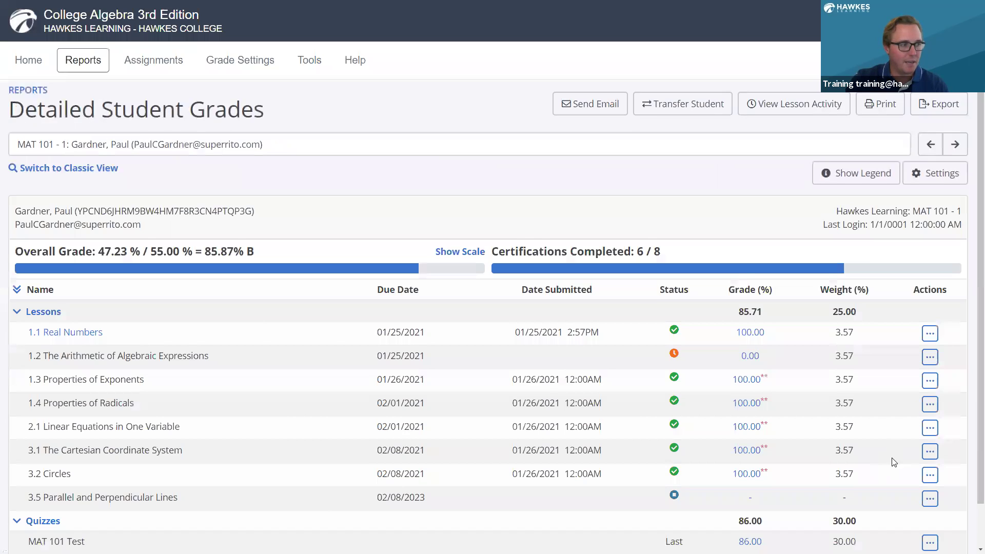
View the available actions for lesson 3.1 The Cartesian Coordinate System in the student's Detailed Student Grades report.
scroll(892, 462, down, 1)
click(930, 404)
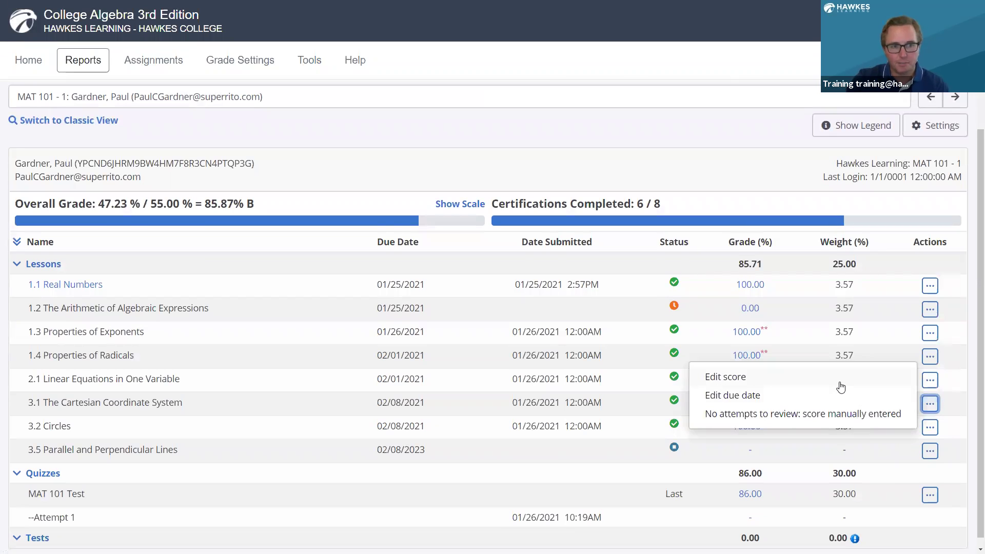
click(853, 417)
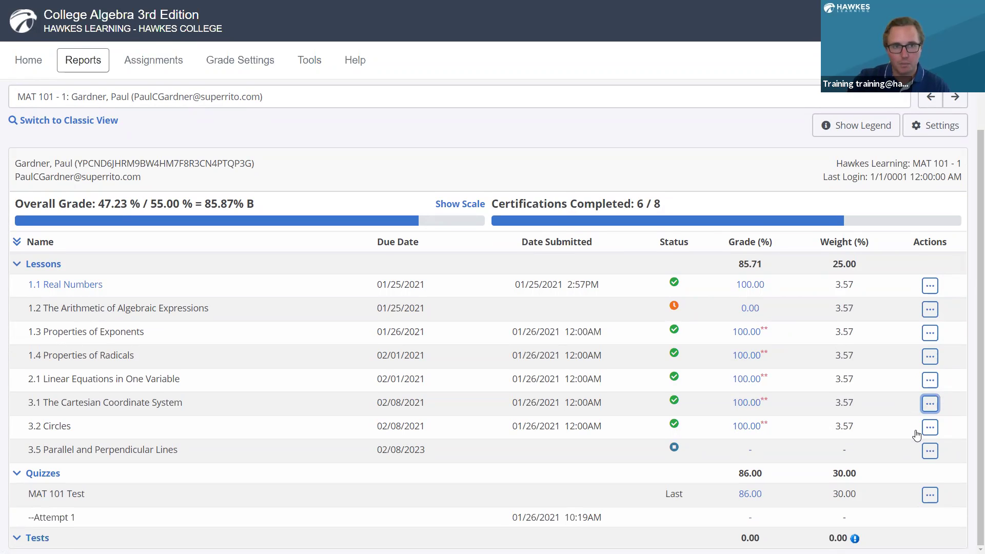
scroll(918, 433, up, 1)
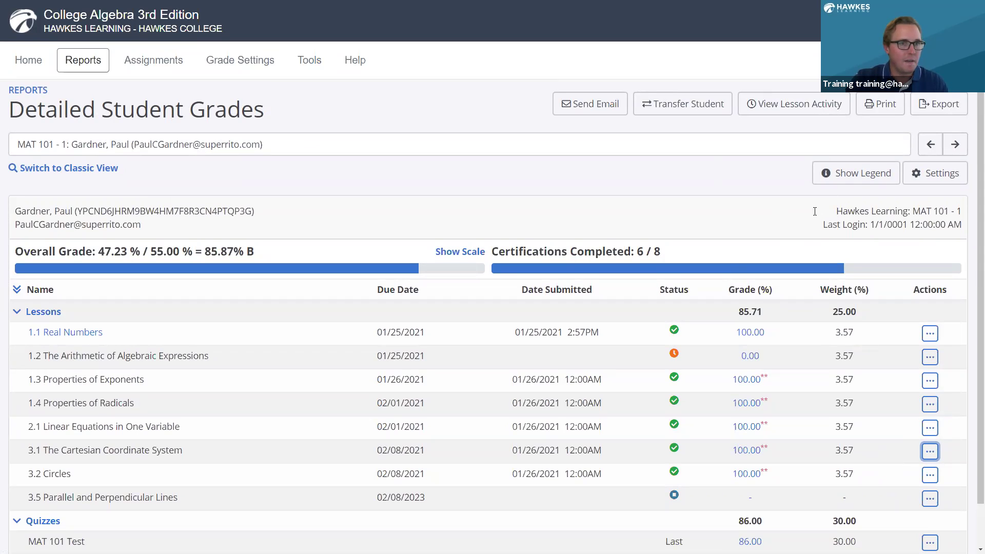
Add the Weighted Grade and Points Earned columns to the Detailed Student Grades report.
click(923, 174)
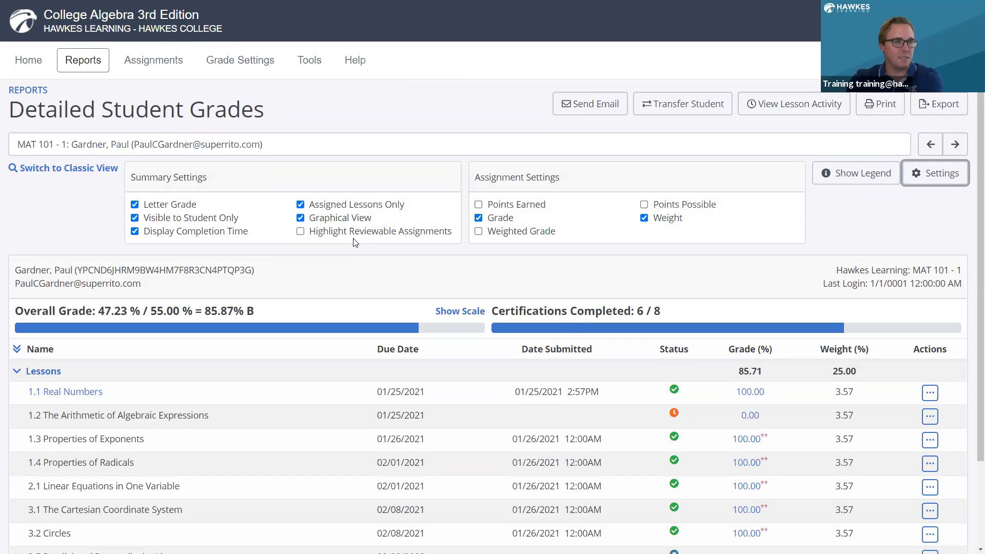
click(479, 232)
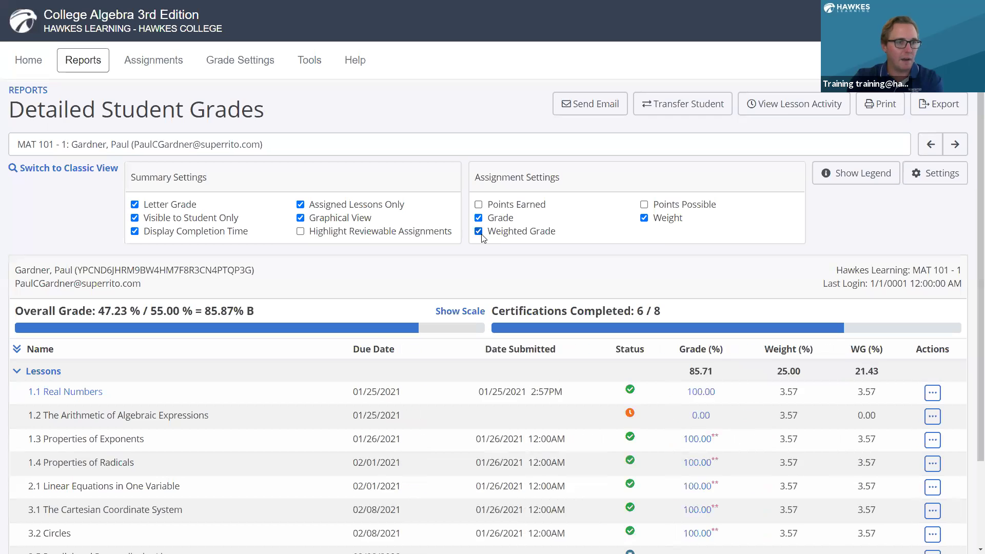
click(479, 205)
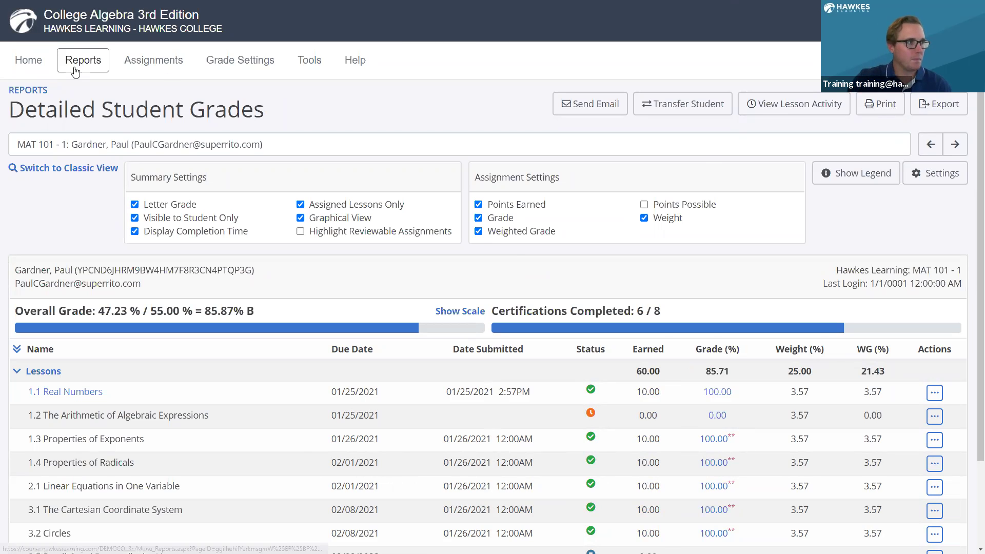
Run the Search By Criteria report for MAT 101 - 1 students with an overall grade between 80 and 100.
click(37, 88)
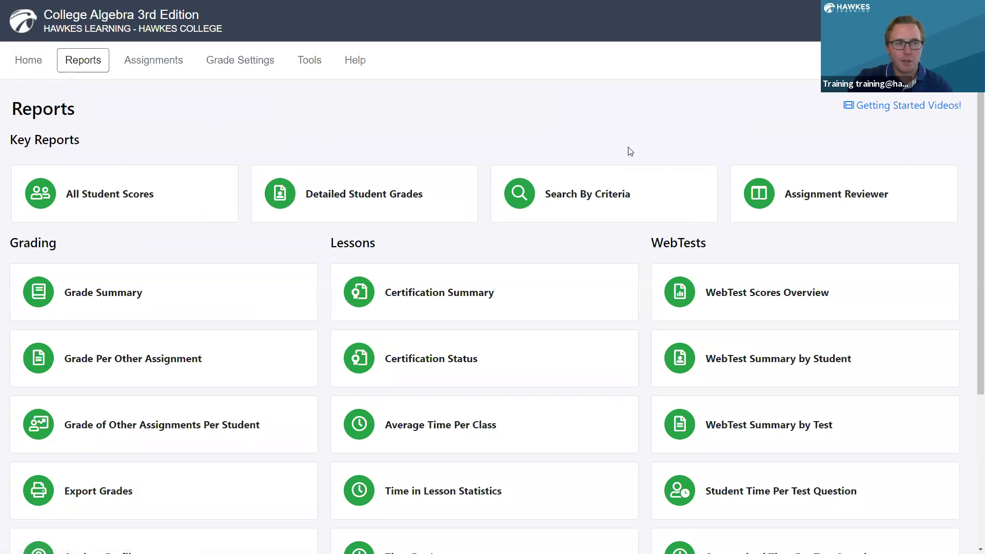
click(666, 186)
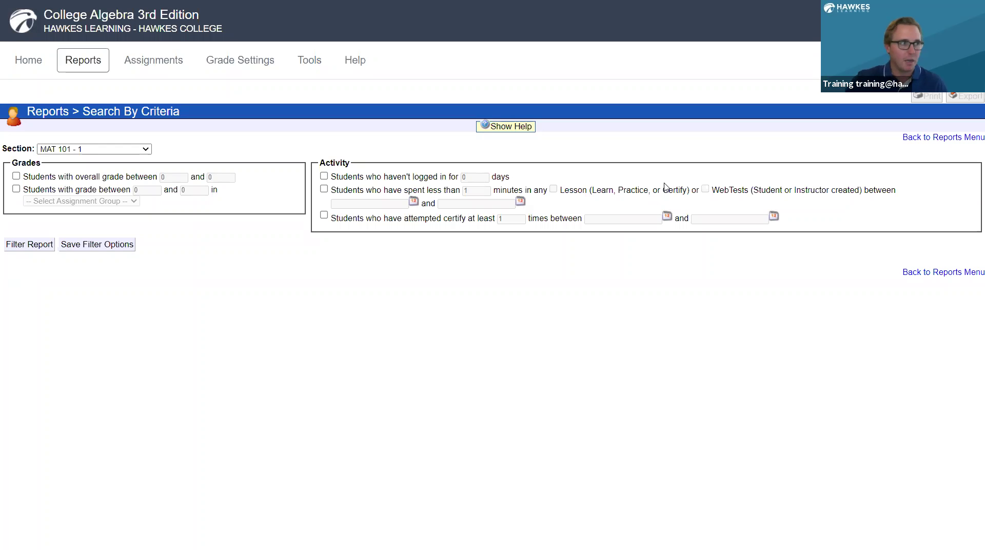
click(16, 176)
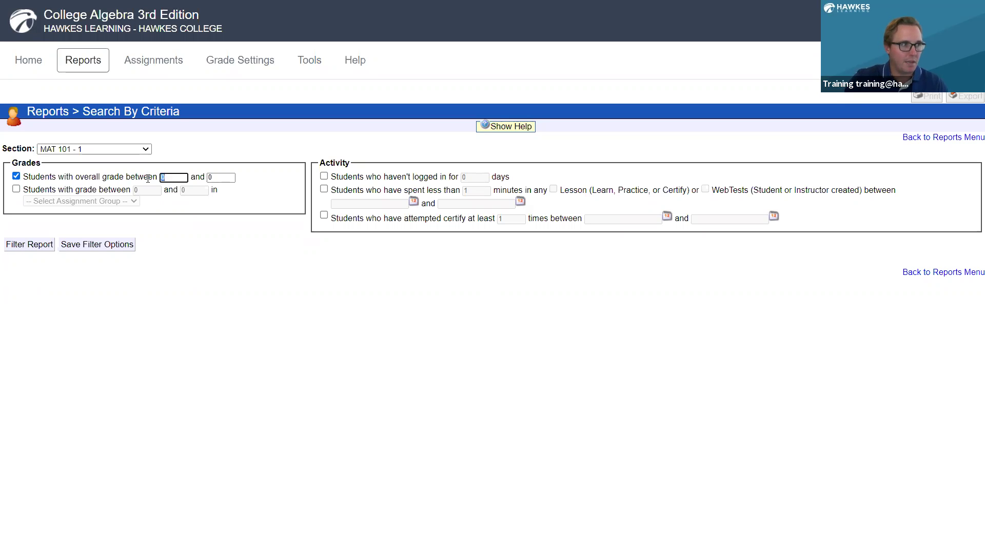
key(Tab)
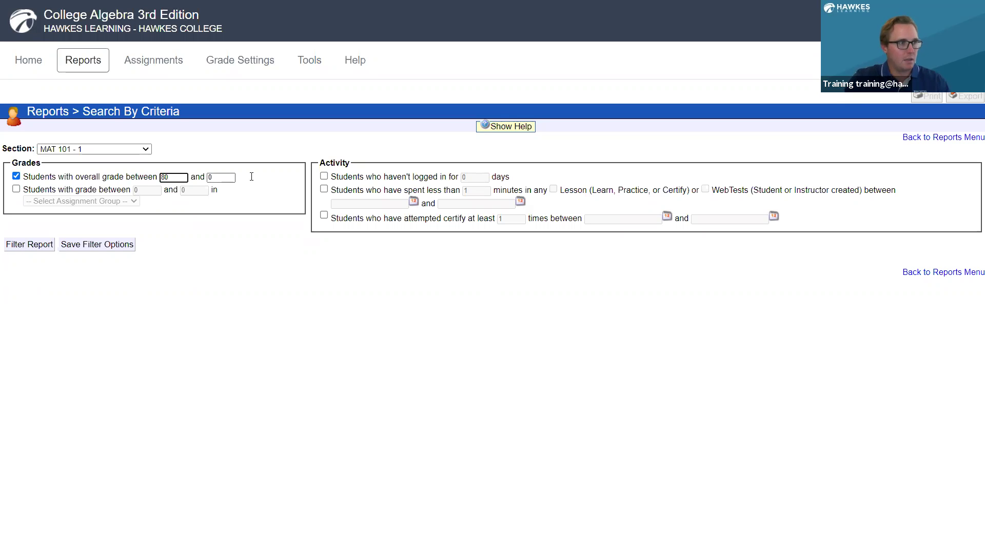
text(100)
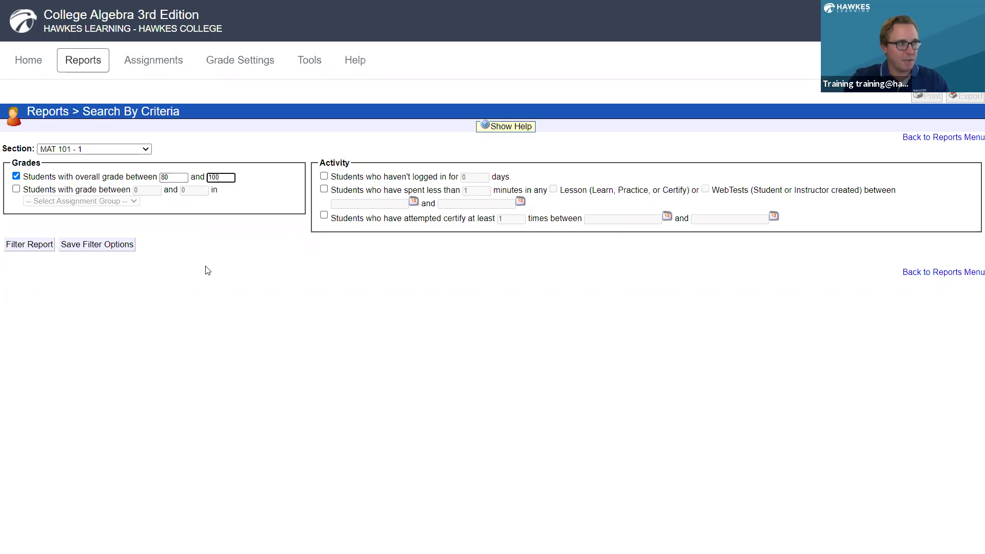
click(84, 248)
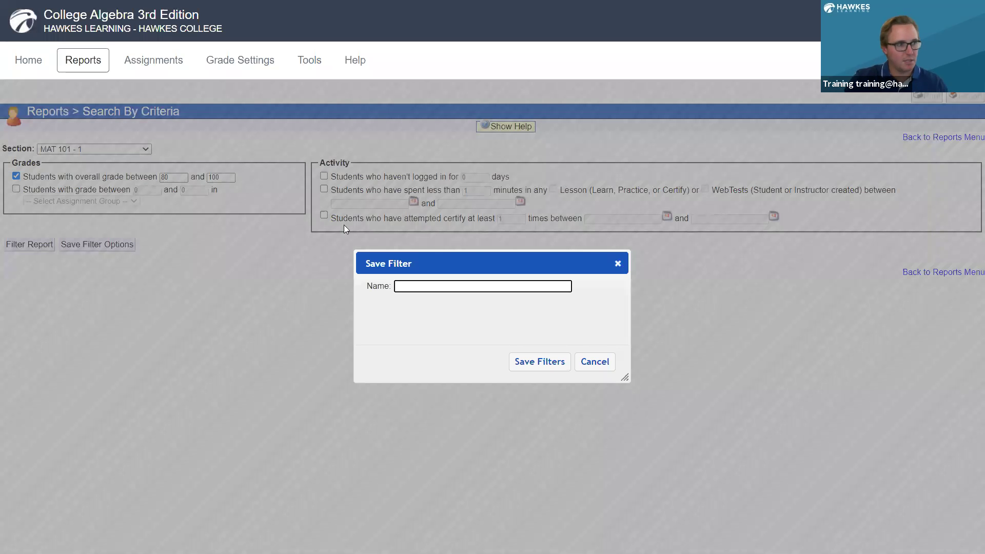
click(614, 263)
click(24, 245)
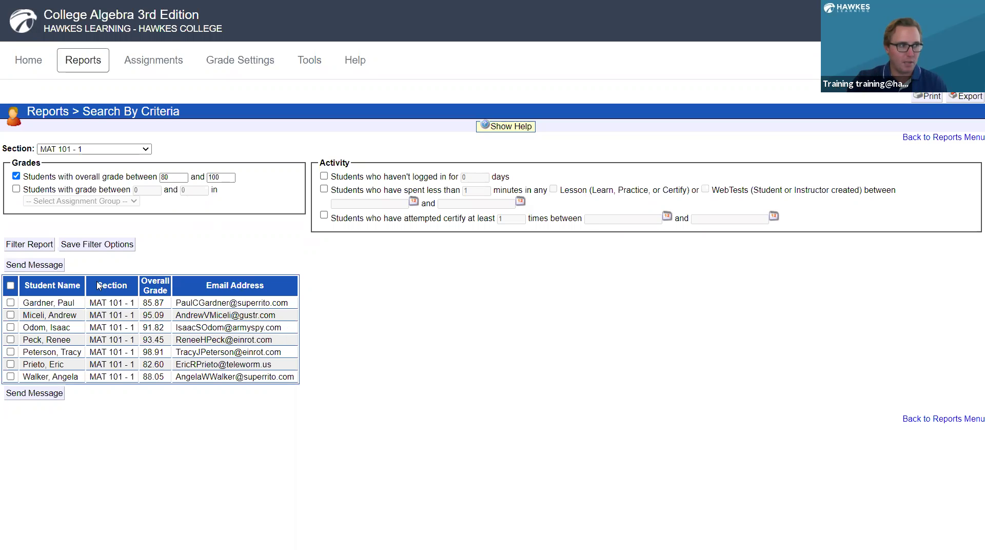
Draft the message "Congrats on the hard work" to all listed students, close it without sending, and restore the full-screen view.
click(11, 286)
click(26, 266)
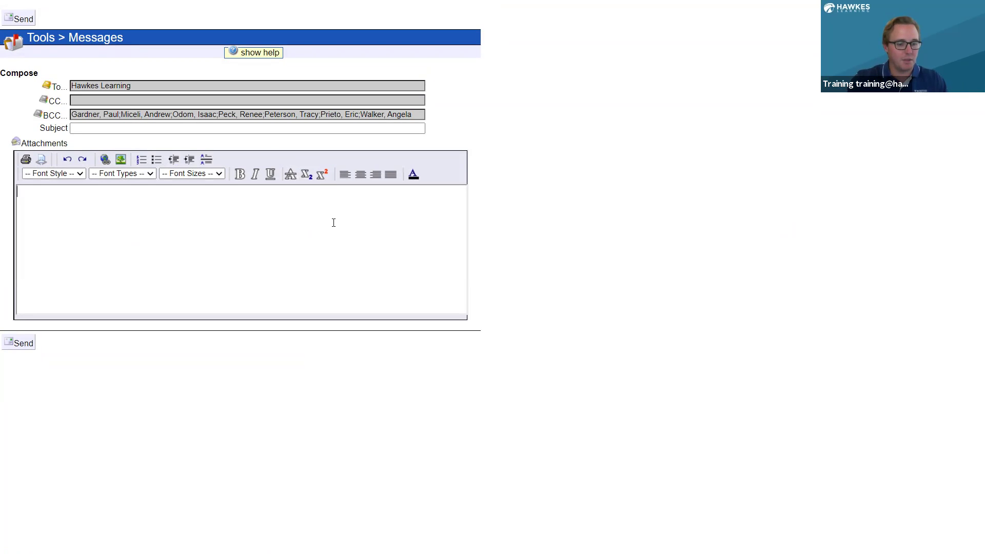
text(ongrats on the hard work)
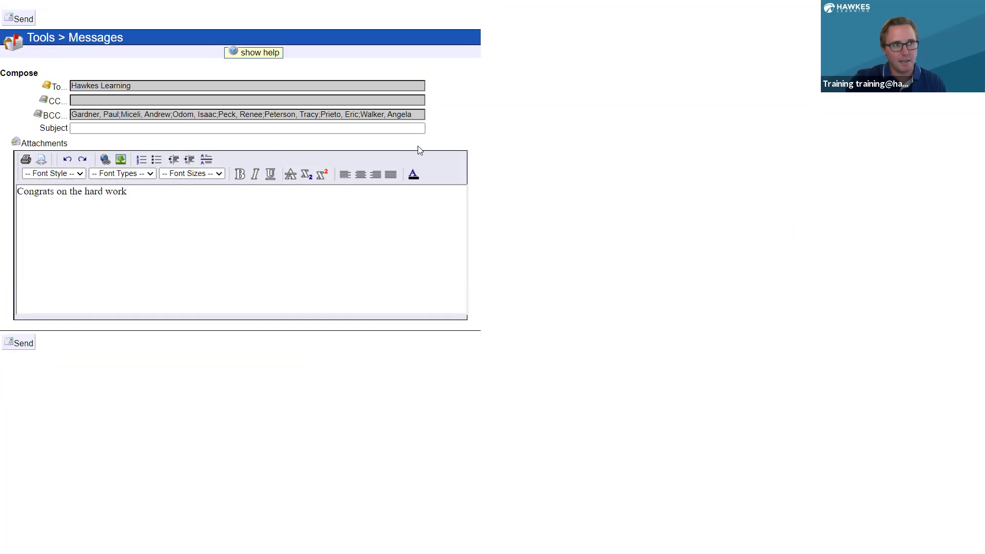
mouse_move(530, 11)
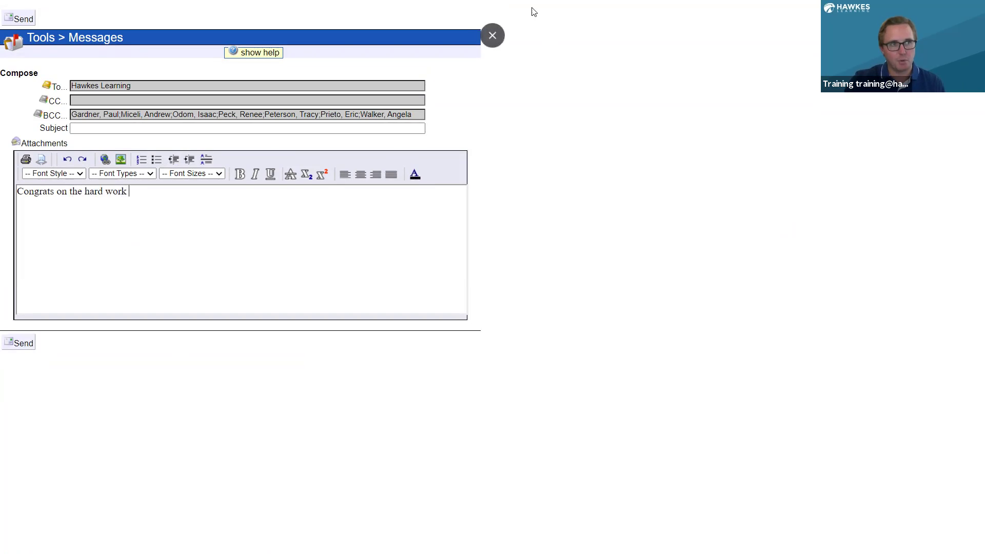
click(493, 36)
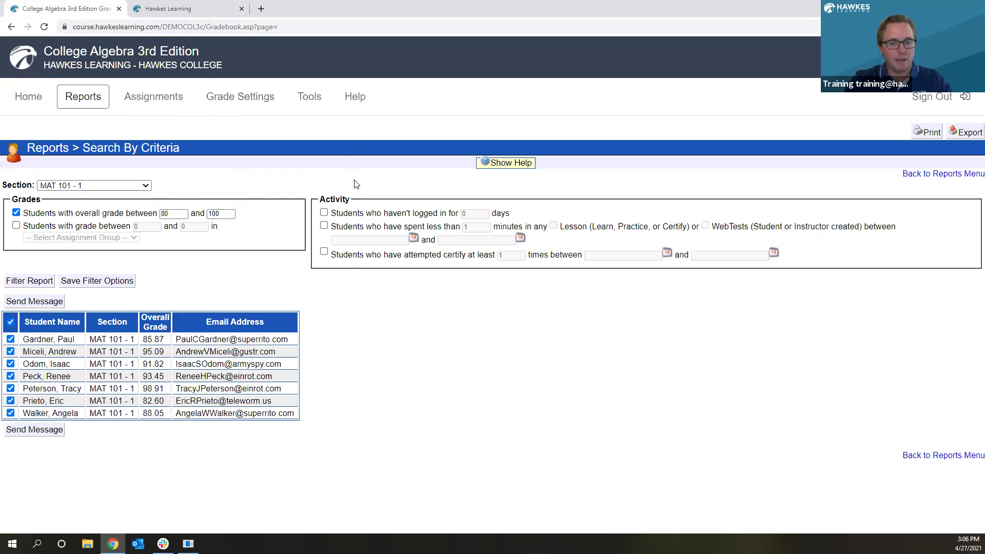
key(F11)
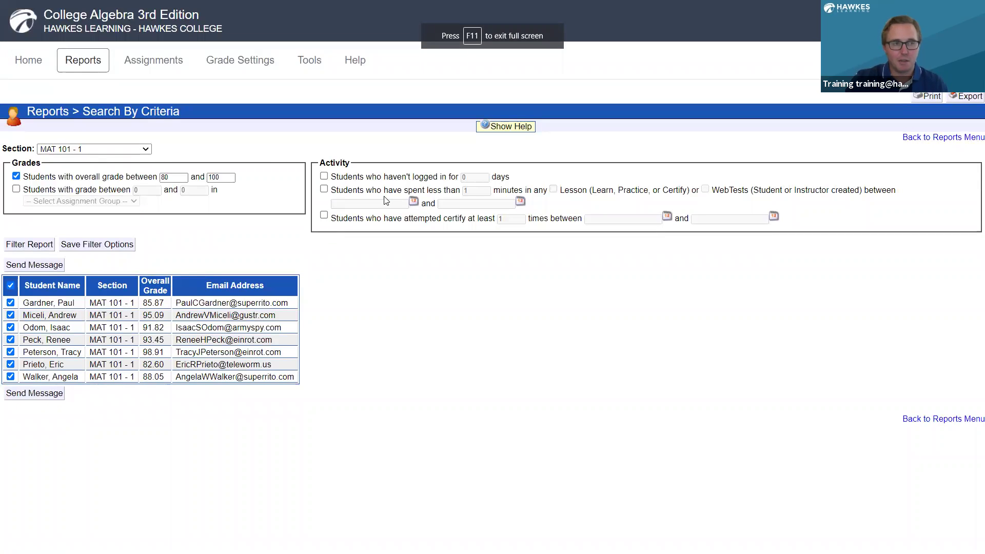
Replace the overall-grade criterion with students who haven't logged in for 3 days, and run the filter.
double_click(164, 178)
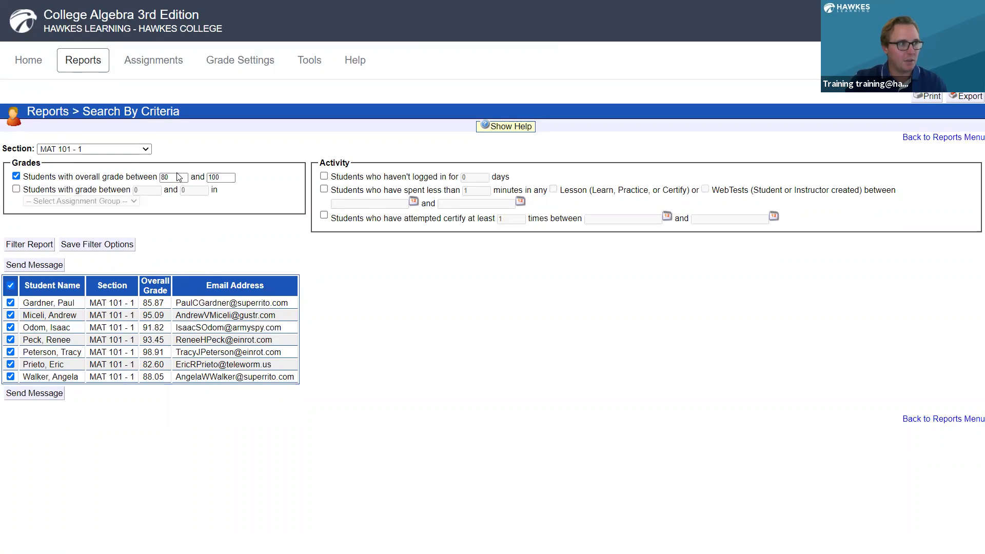
key(BackSpace)
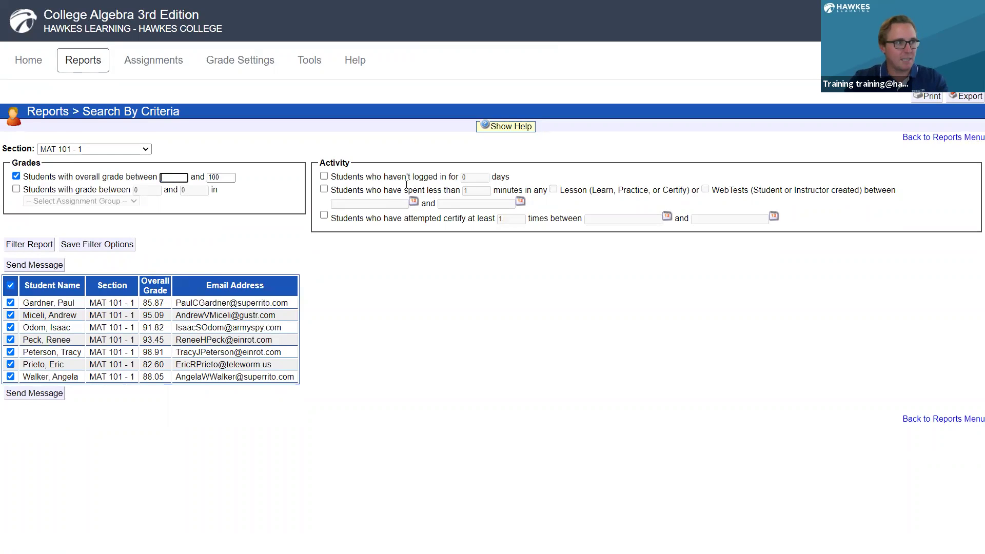
click(17, 177)
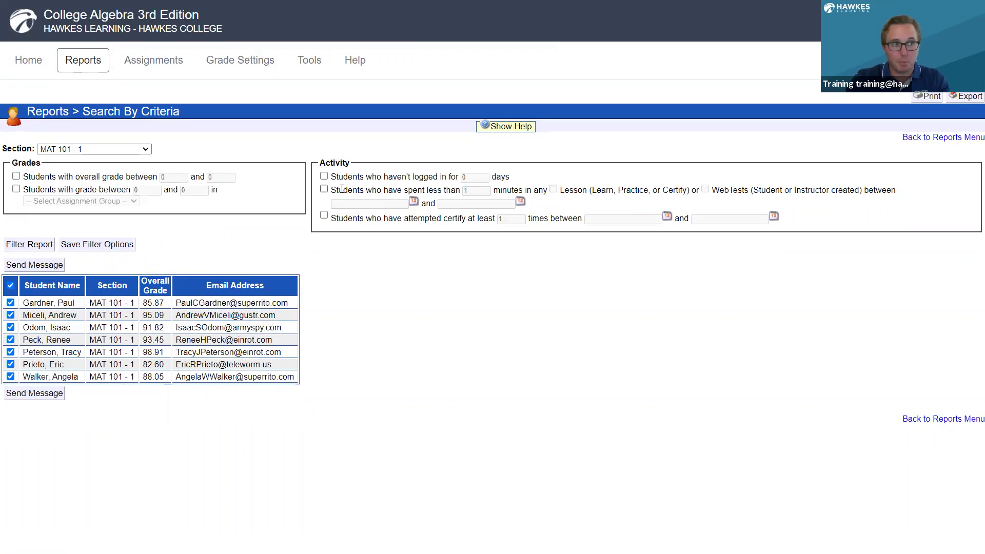
click(324, 176)
click(473, 178)
drag(473, 178, 452, 176)
text(3)
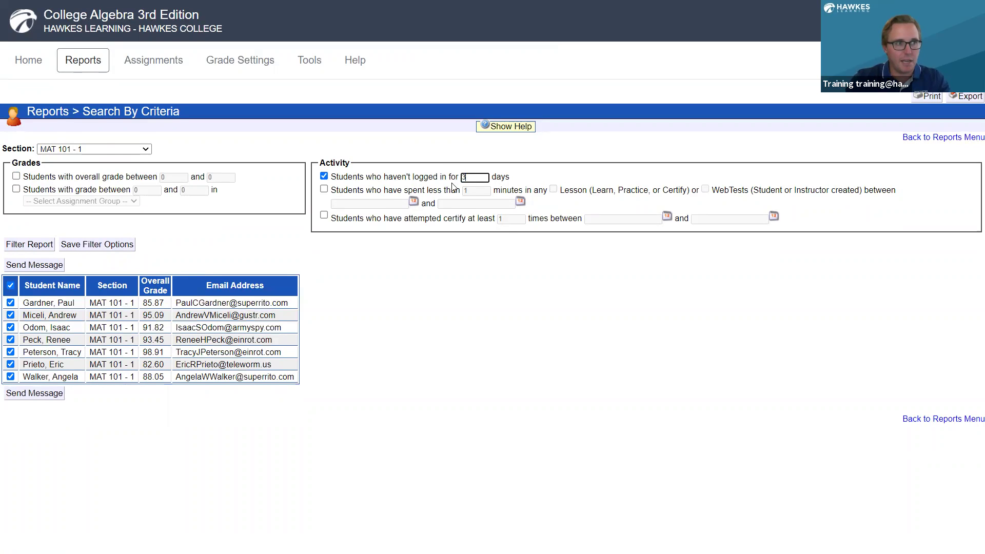
click(40, 249)
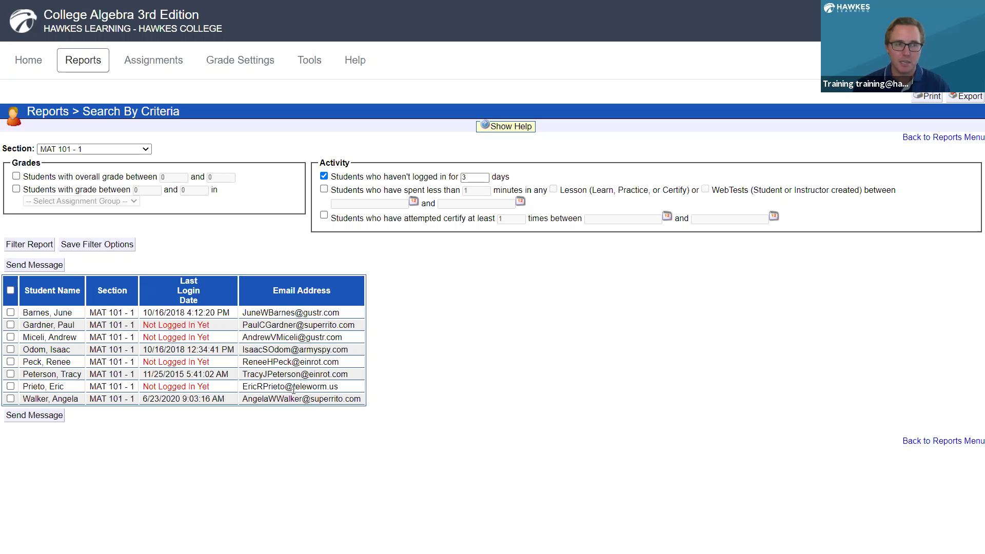
Display the lesson submission status and assignment list in the Assignment Reviewer report for all sections.
click(945, 138)
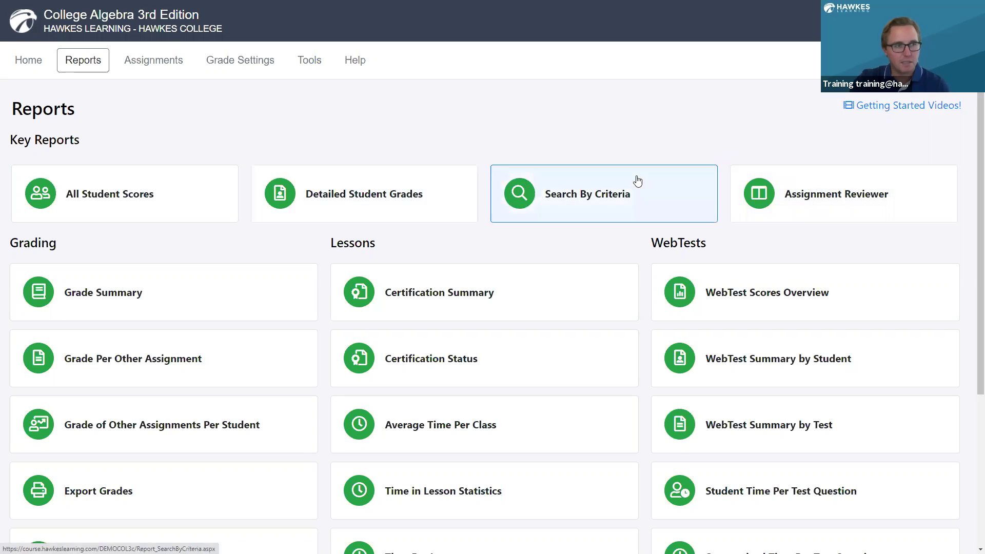
click(819, 205)
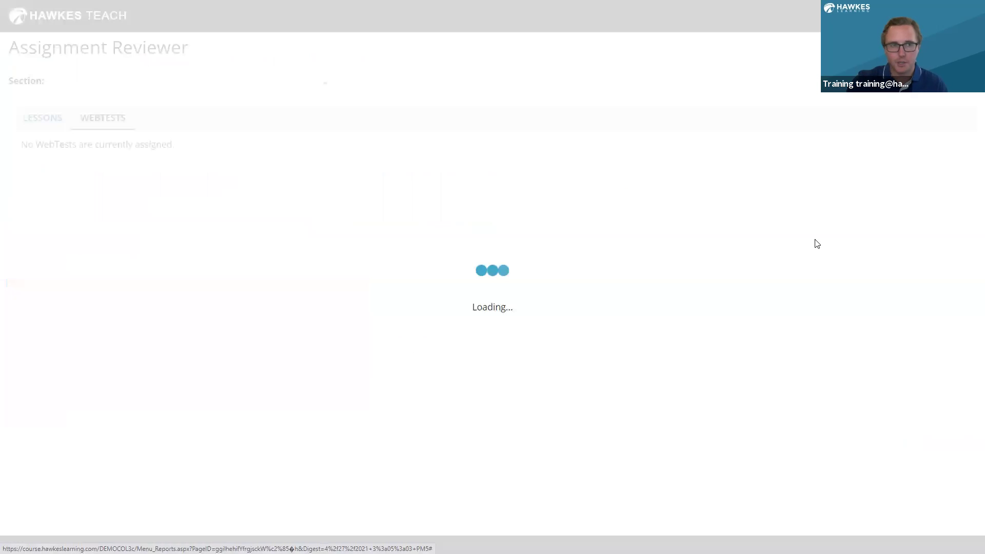
click(33, 123)
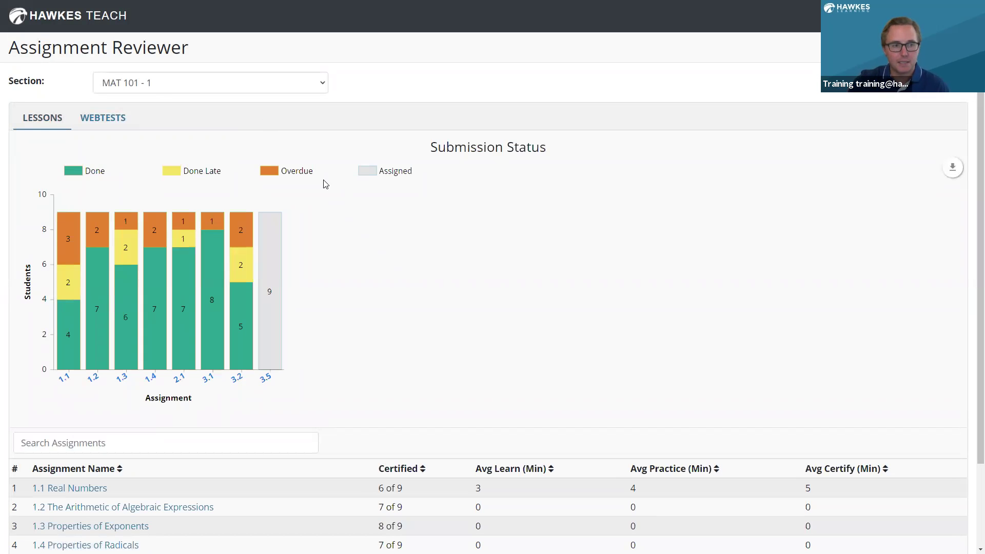
click(202, 83)
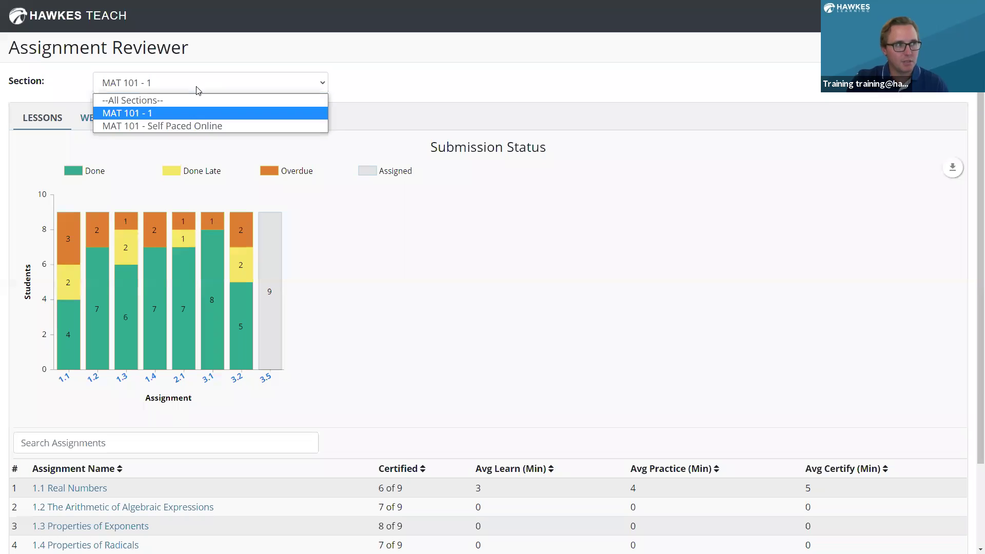
click(195, 100)
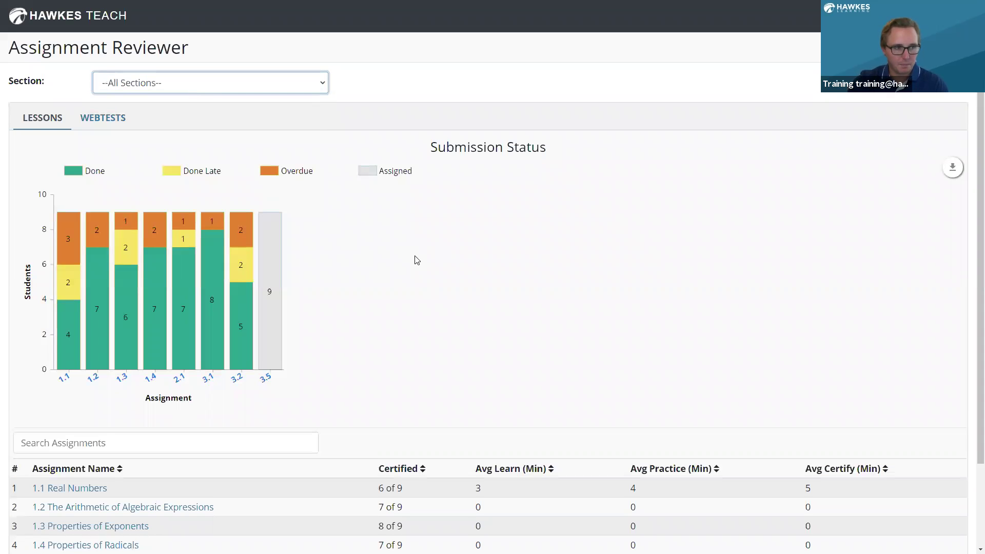
scroll(390, 261, down, 1)
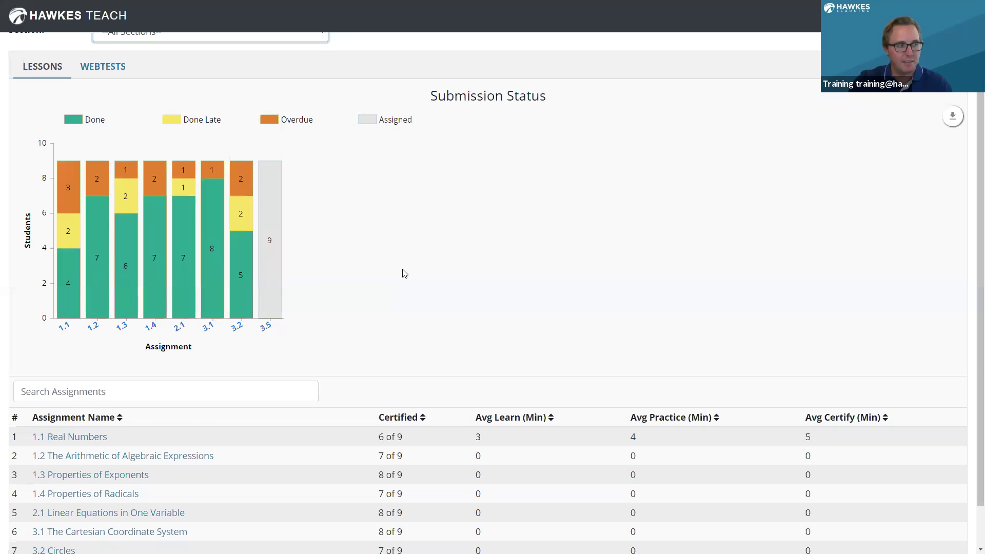
scroll(446, 279, down, 1)
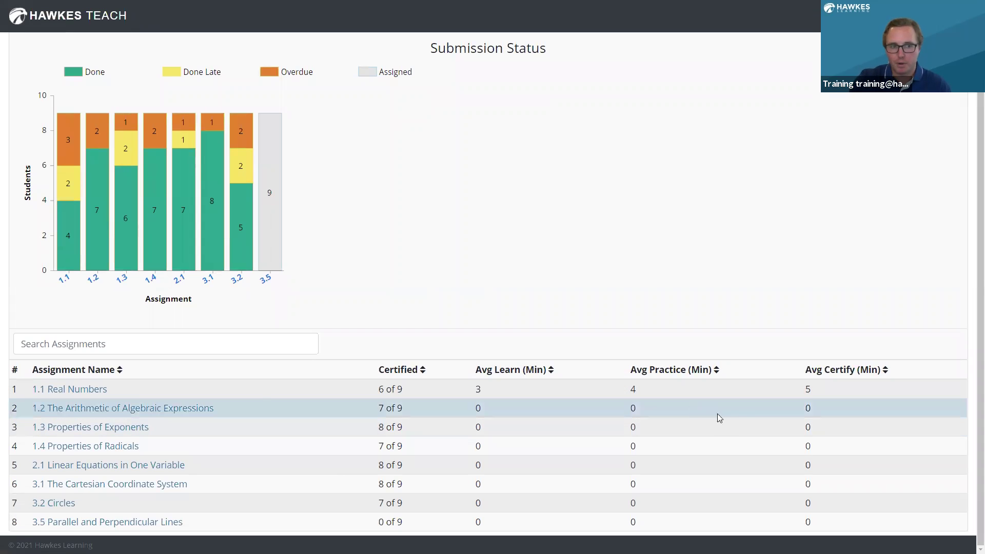
Review the student results for lesson 1.1 Real Numbers, and examine its item analysis down to the full question list.
click(78, 390)
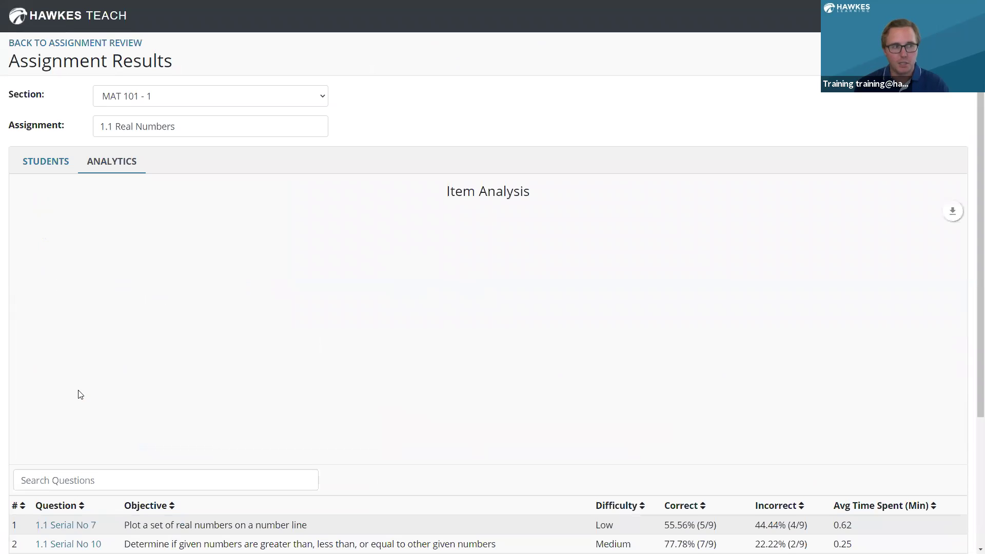
click(73, 177)
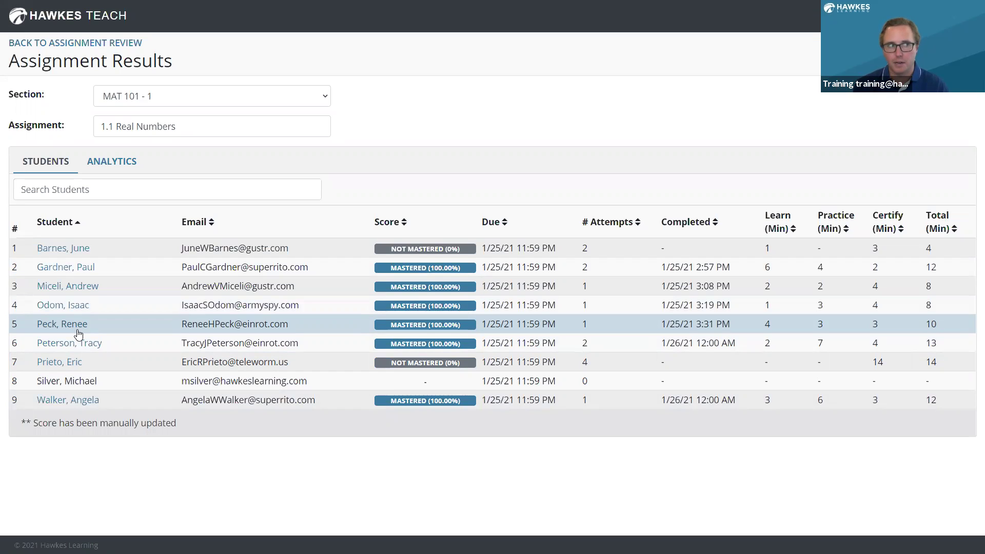
click(127, 167)
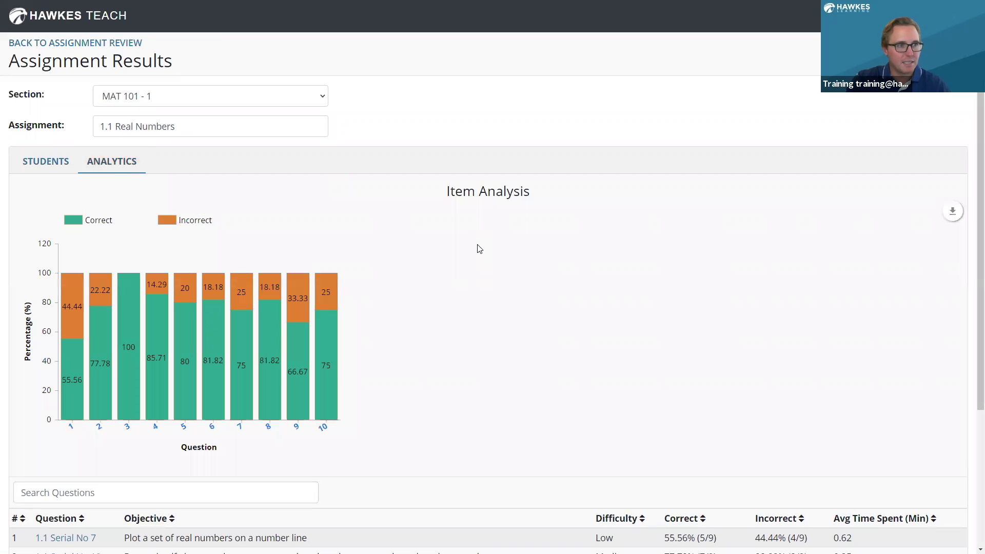
scroll(479, 256, down, 2)
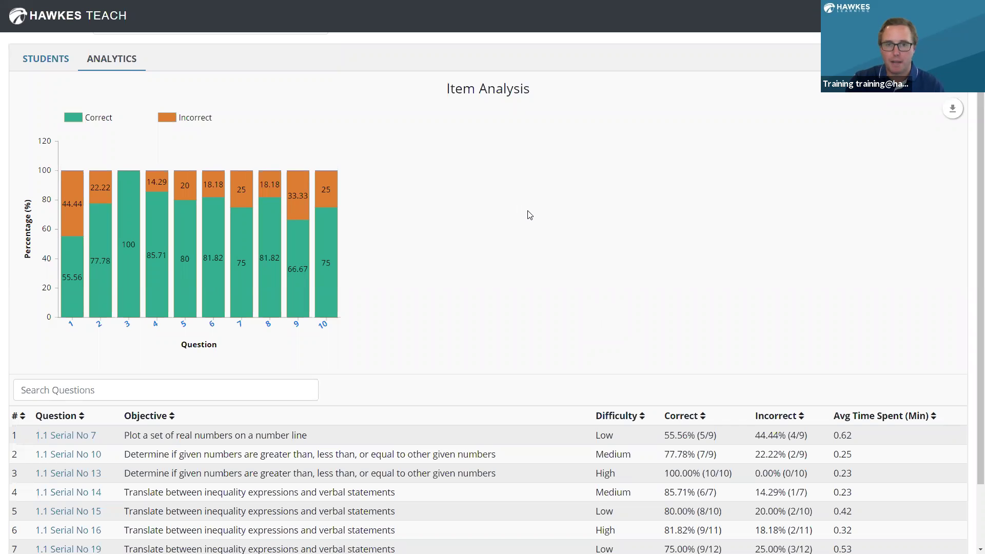
scroll(549, 226, down, 3)
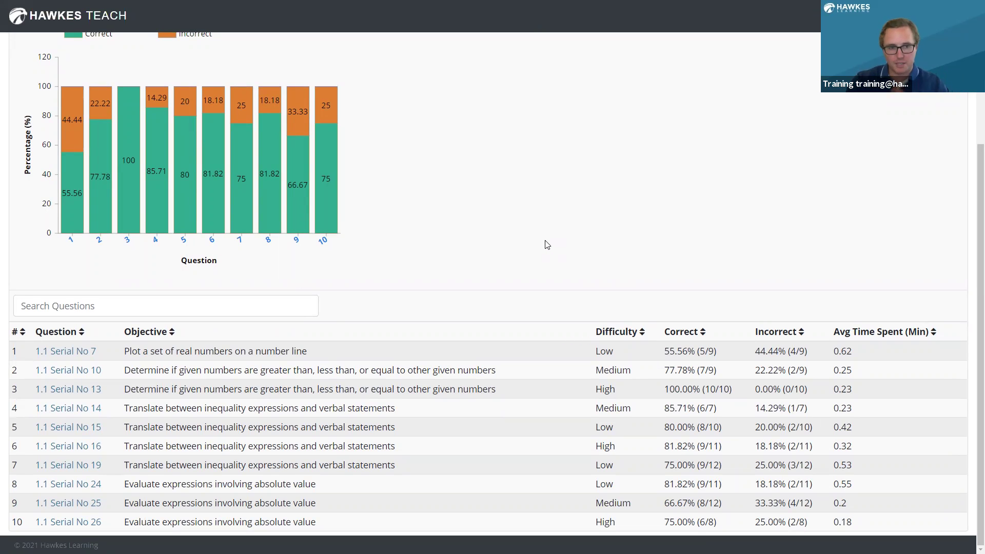
Examine the item analysis bar for question 1, and preview question 1.1 Serial No 7 before closing it.
scroll(514, 215, up, 1)
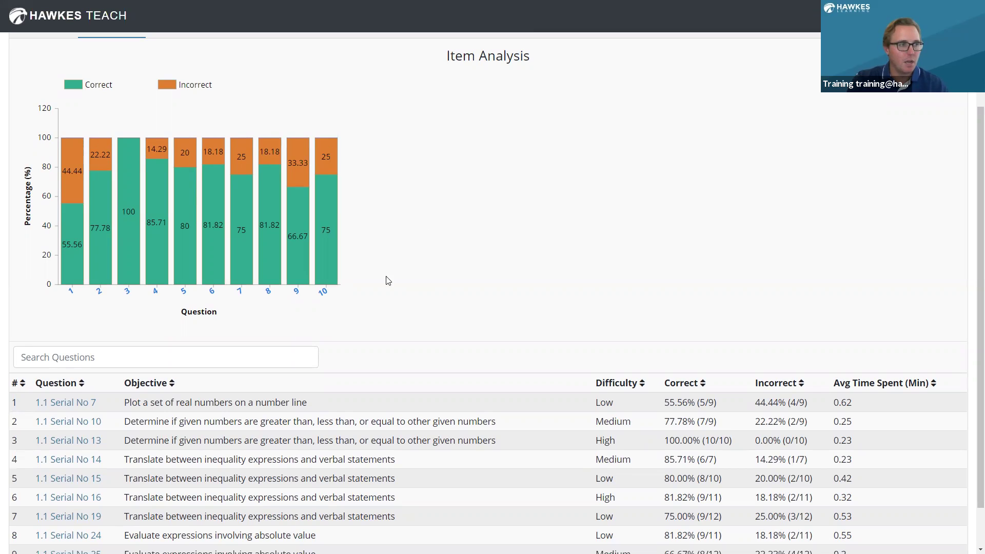
scroll(382, 325, up, 1)
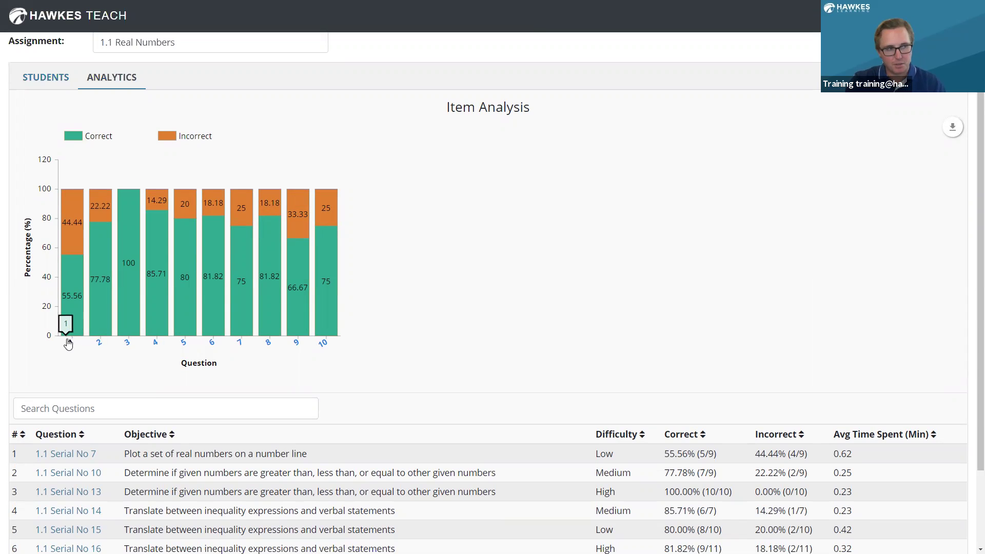
mouse_move(83, 245)
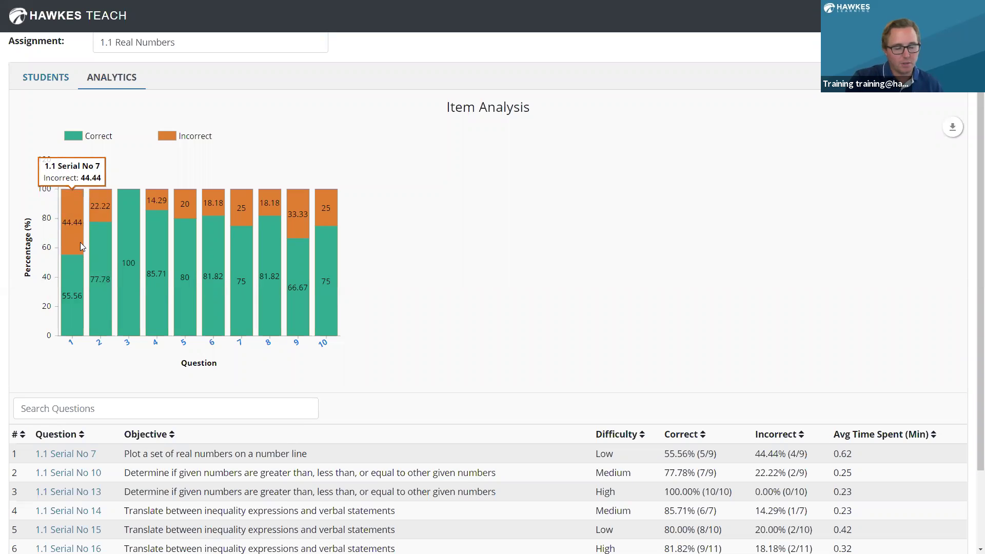
mouse_move(77, 264)
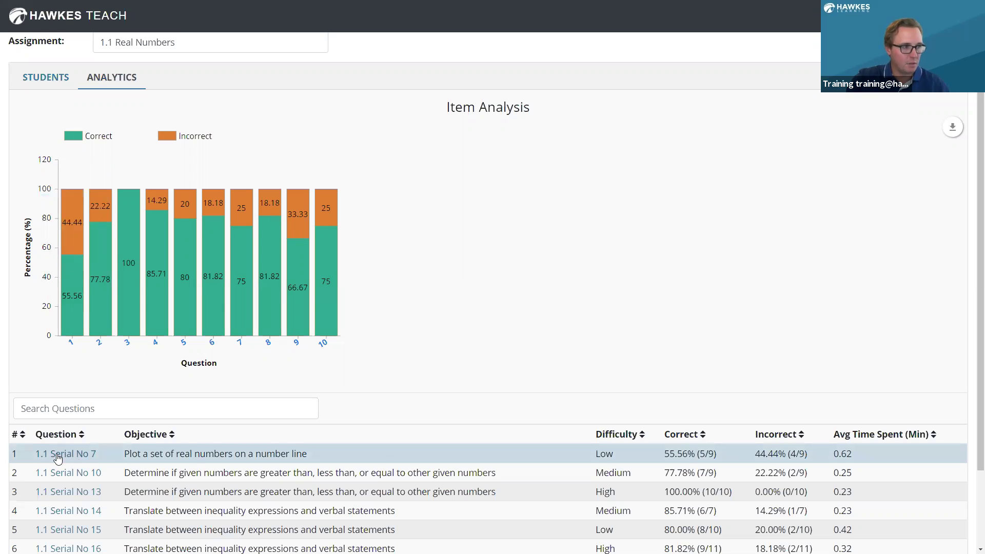
click(75, 351)
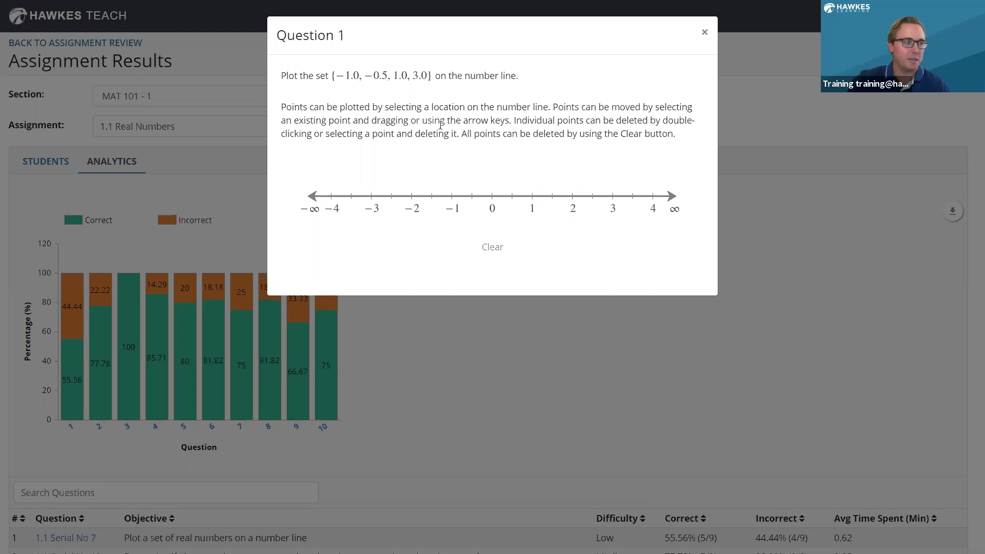
click(704, 32)
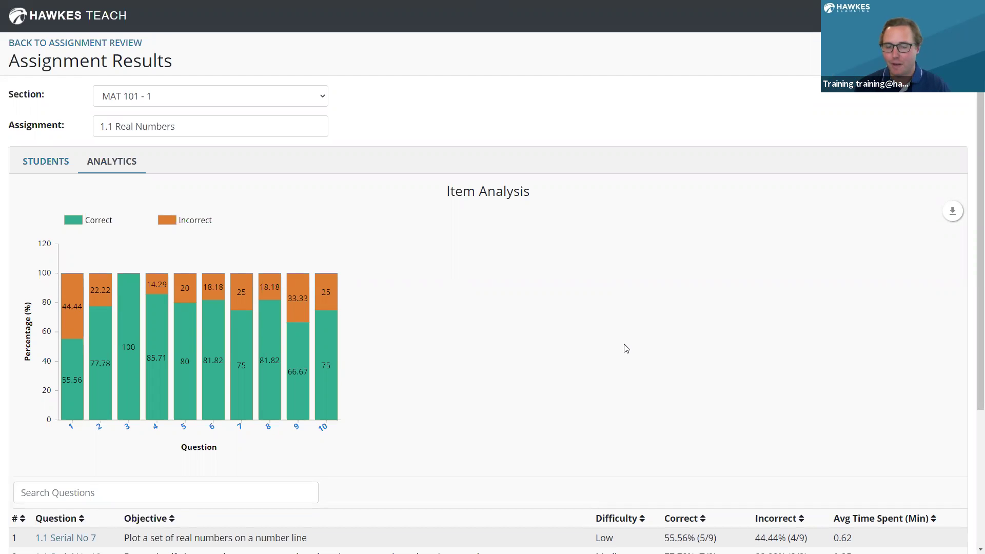
Review the objectives, difficulty levels and correct rates in the 1.1 Real Numbers question list.
scroll(435, 346, down, 2)
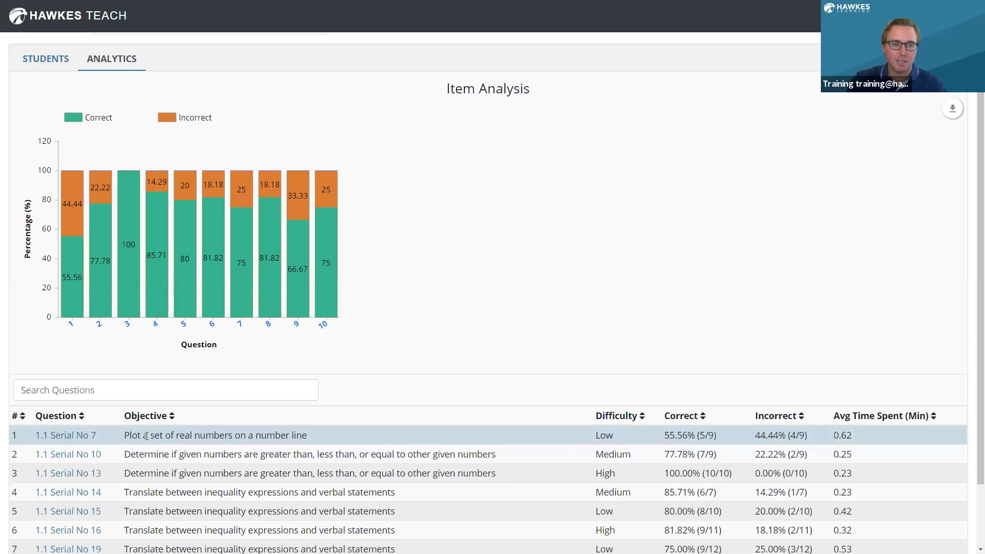
scroll(196, 432, down, 1)
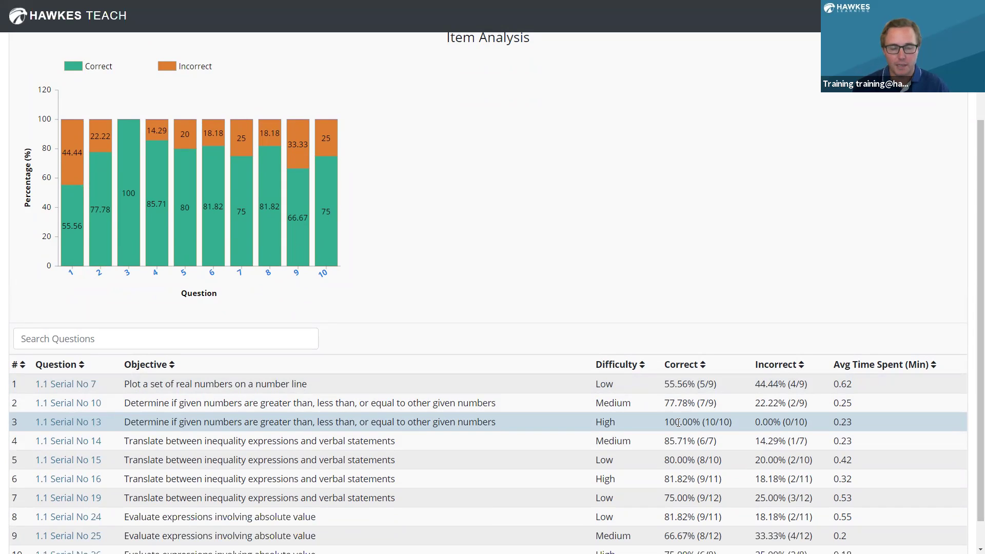
scroll(676, 390, up, 3)
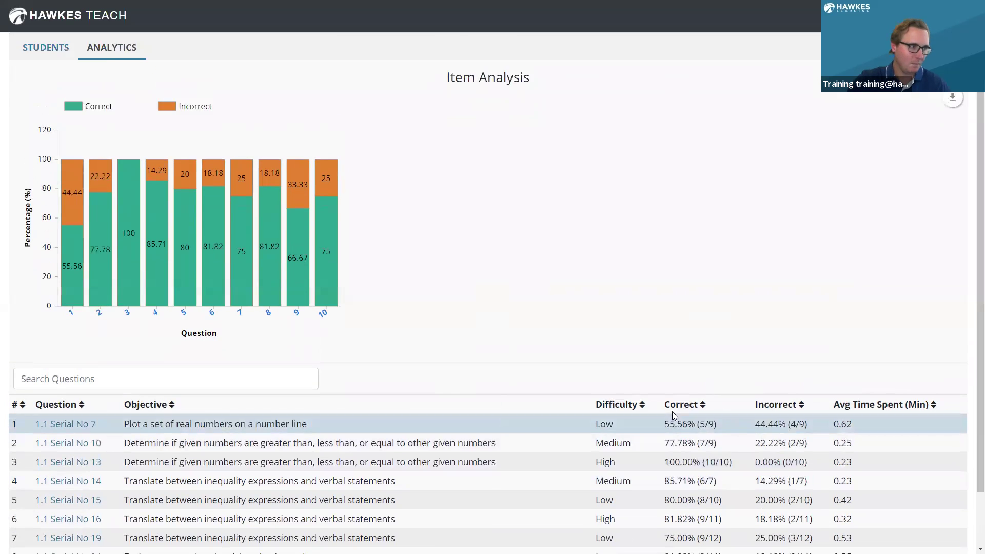
Return from the lesson 1.1 results to the Assignment Reviewer overview and leave the full-screen view.
click(153, 48)
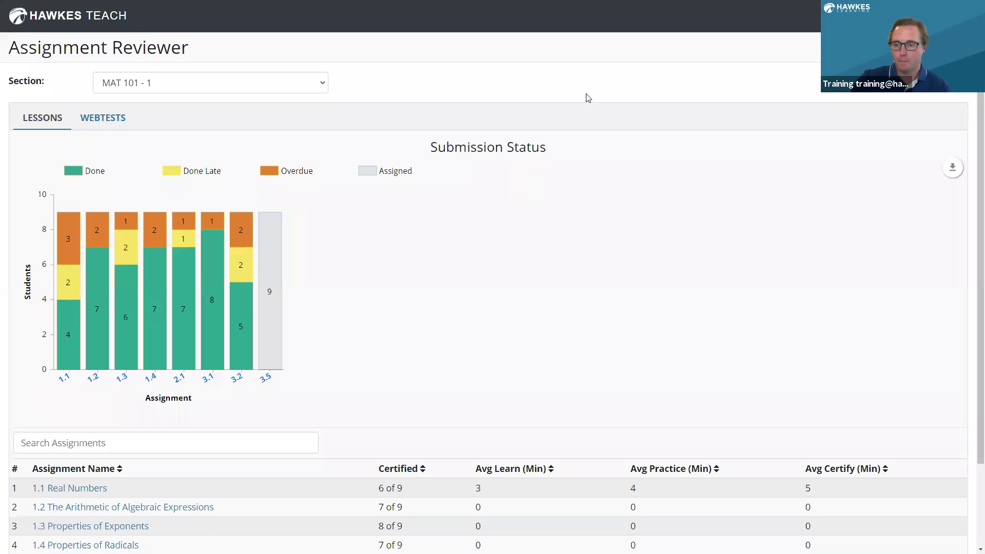
mouse_move(492, 3)
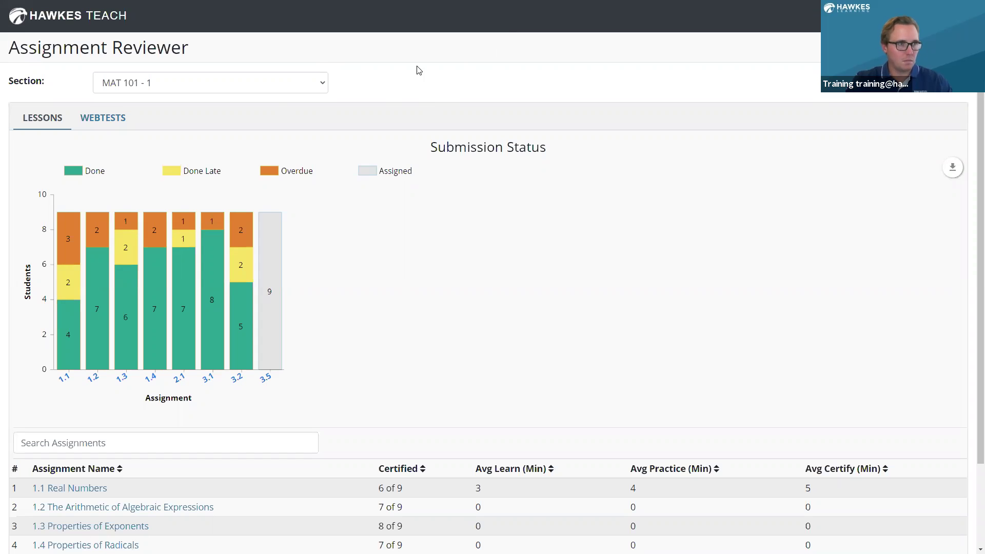
click(495, 44)
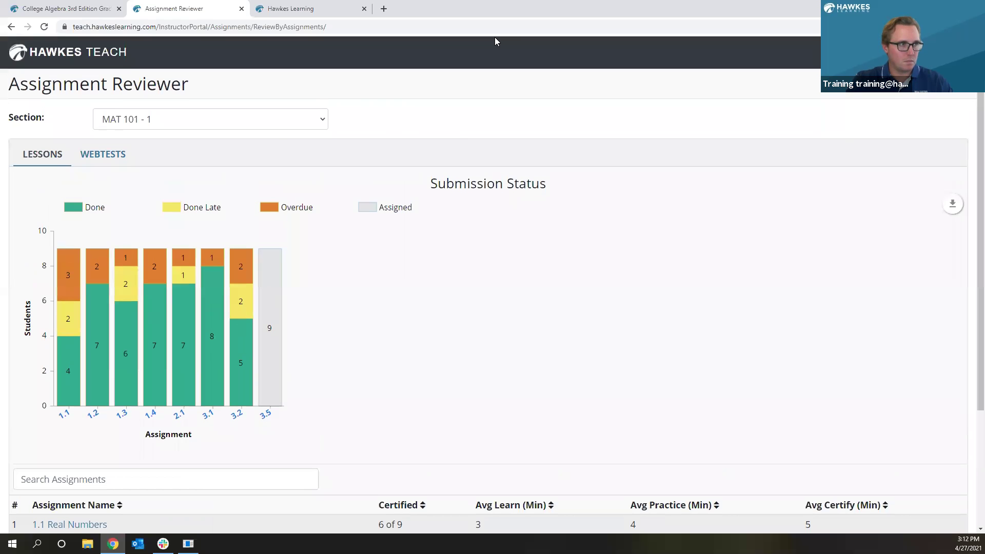
Switch to the College Algebra 3rd Edition gradebook and display the list of WebTests among its assignments.
click(60, 13)
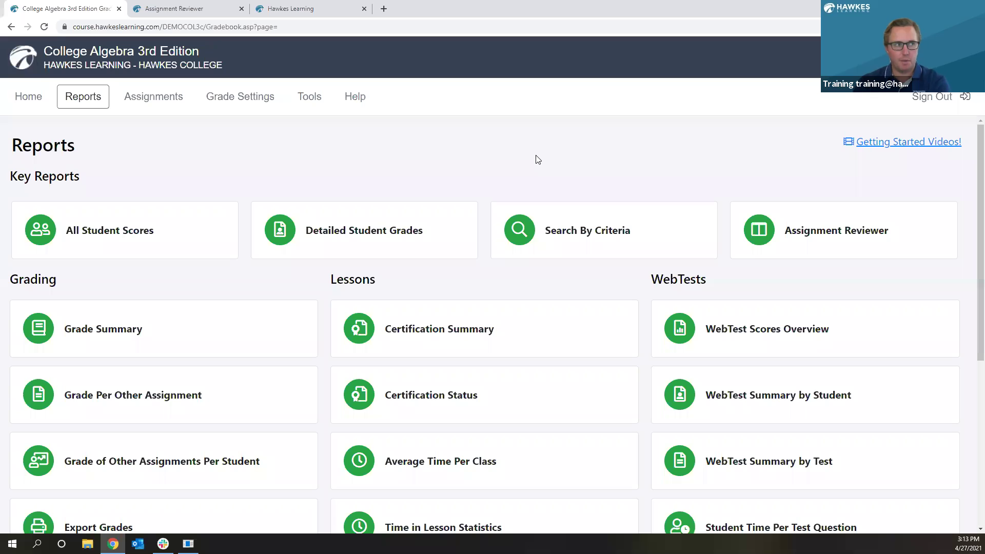
click(167, 98)
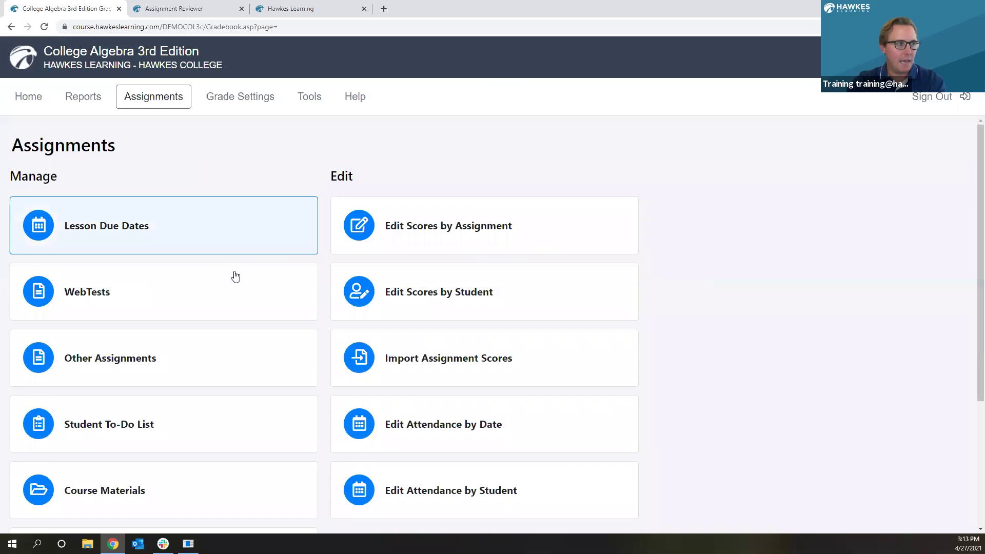
click(146, 294)
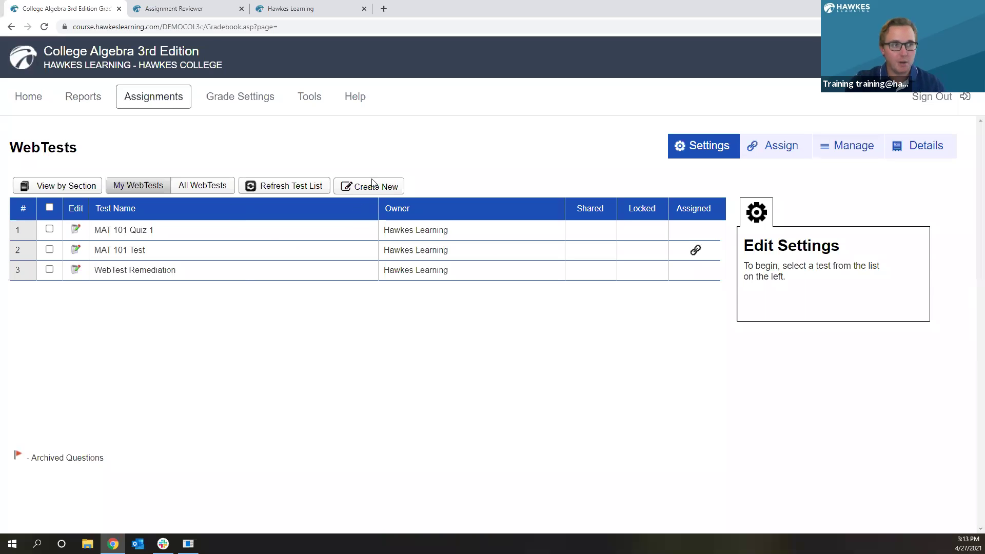
Try adding lesson 1.1 question serial no. 7 from the Default Curriculum to a new WebTest, and close the builder without saving.
click(373, 188)
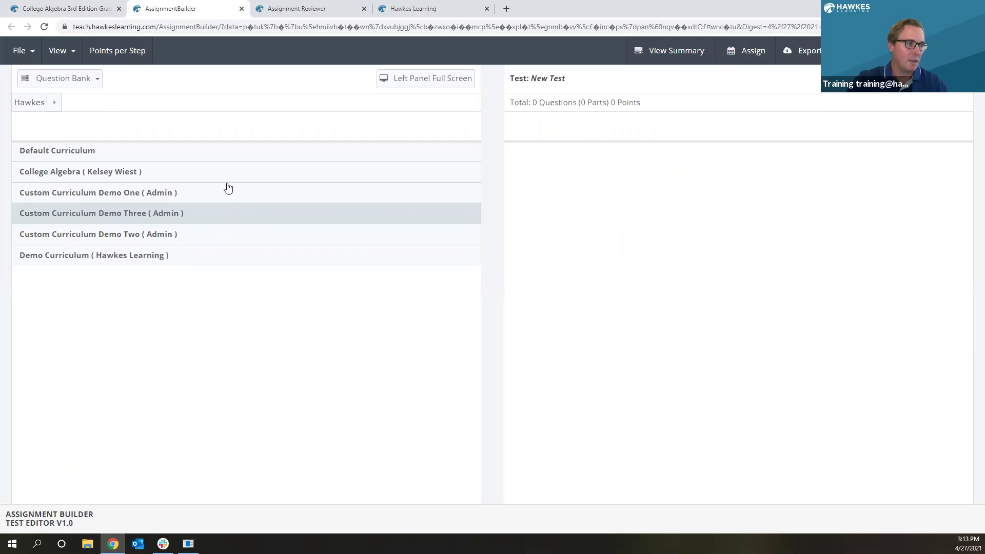
click(104, 154)
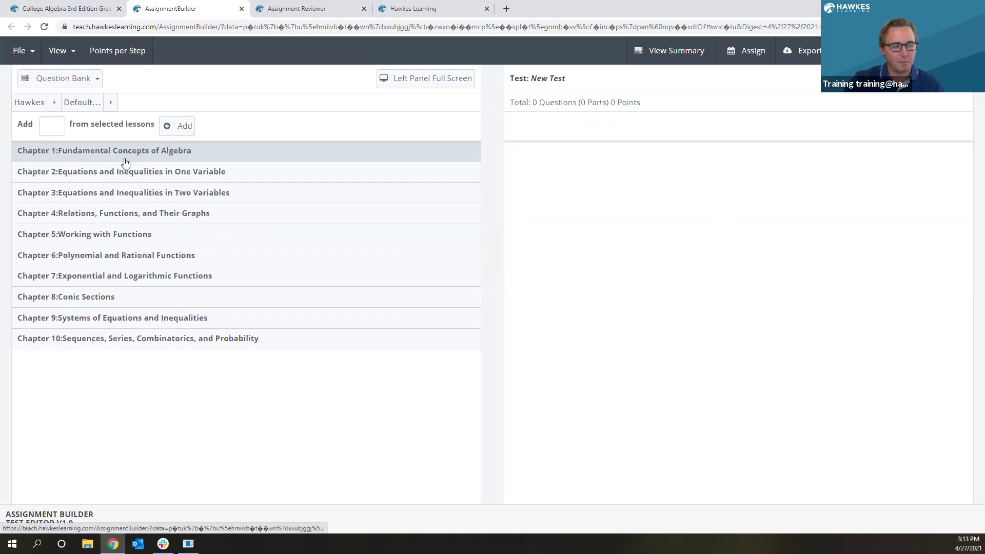
click(83, 154)
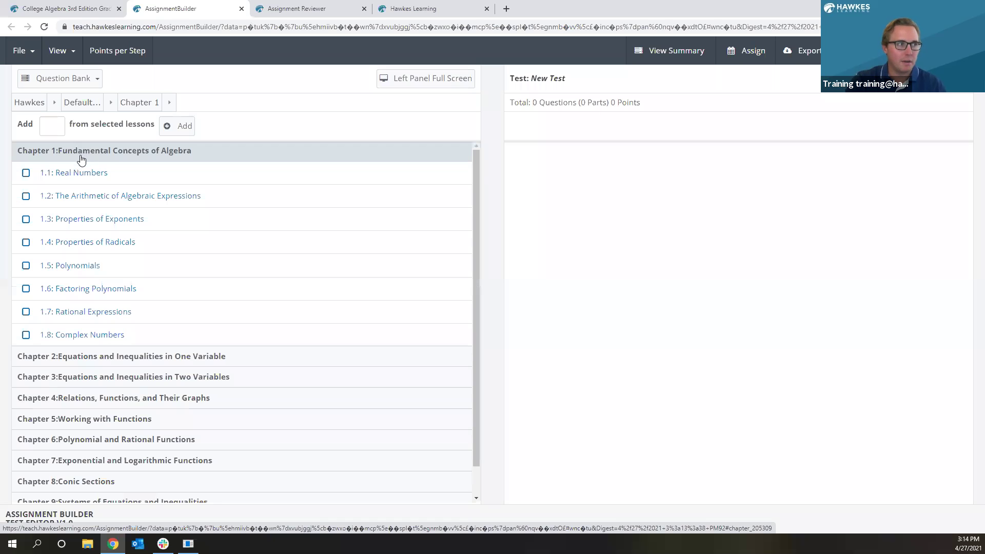
click(87, 174)
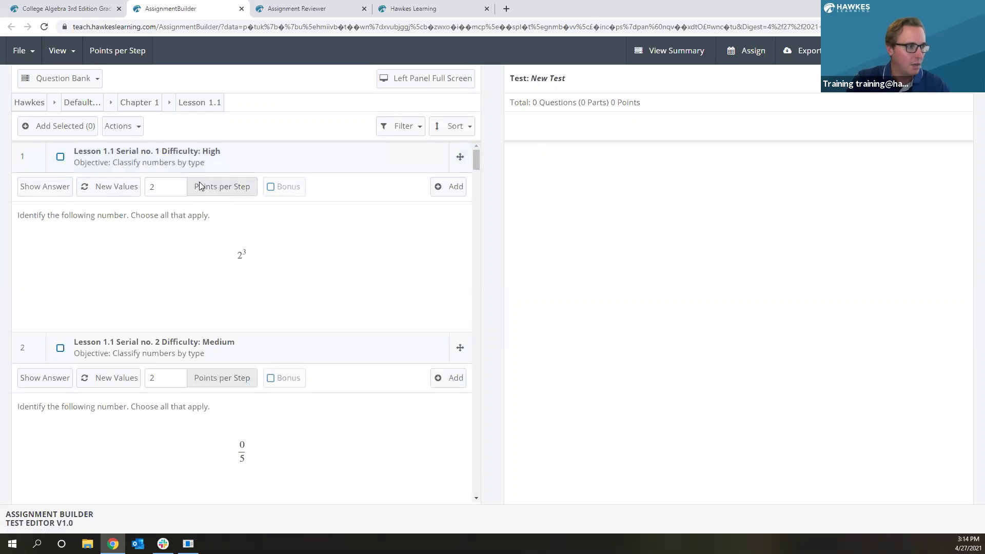
scroll(200, 202, down, 10)
scroll(200, 202, down, 10)
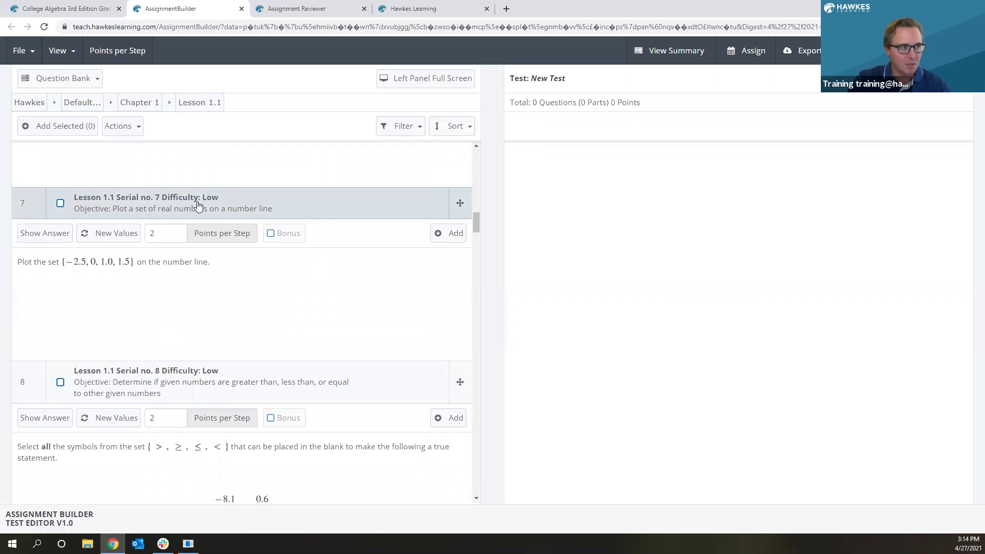
click(442, 233)
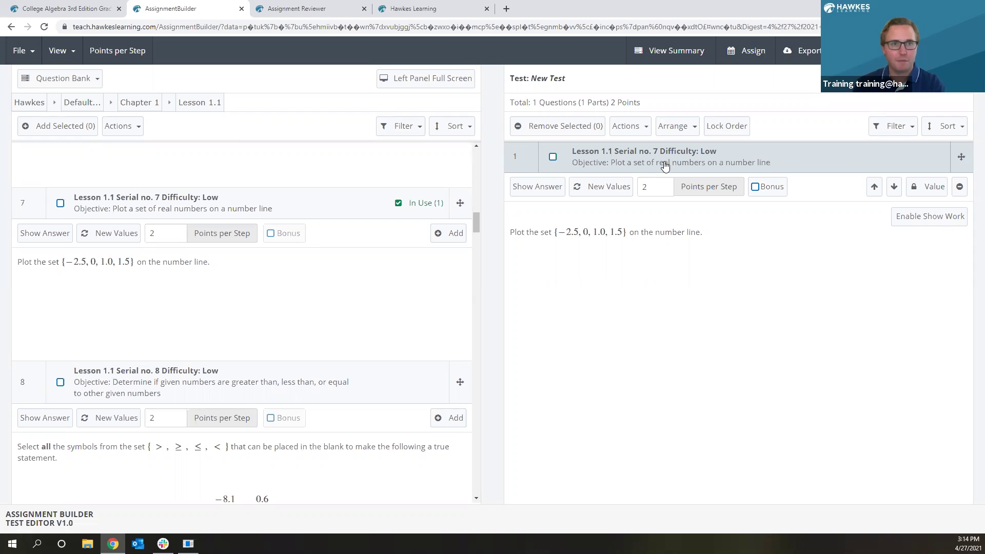
click(241, 9)
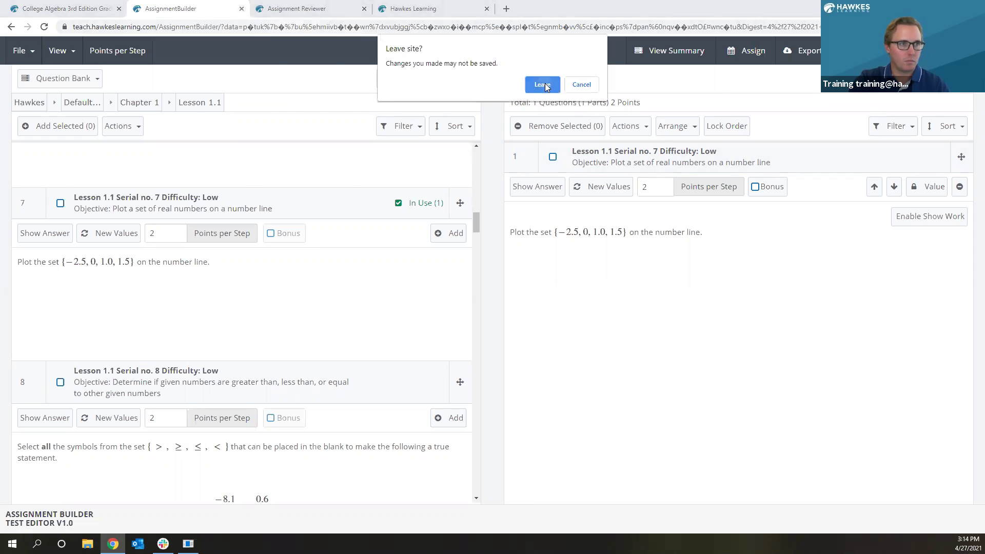
click(545, 83)
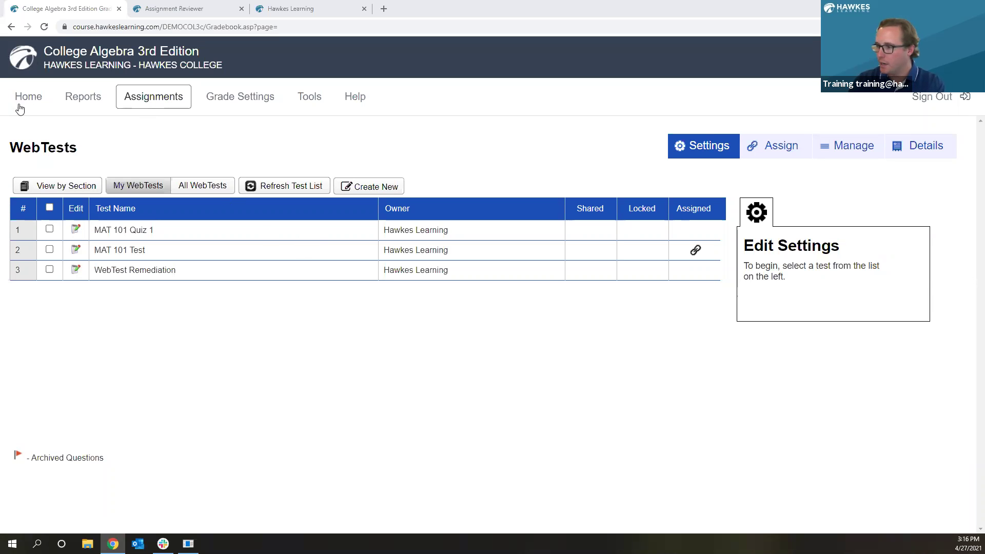
Create a new WebTest and show the Default Curriculum's Chapter 1 questions for lesson 1.1 Real Numbers.
click(372, 192)
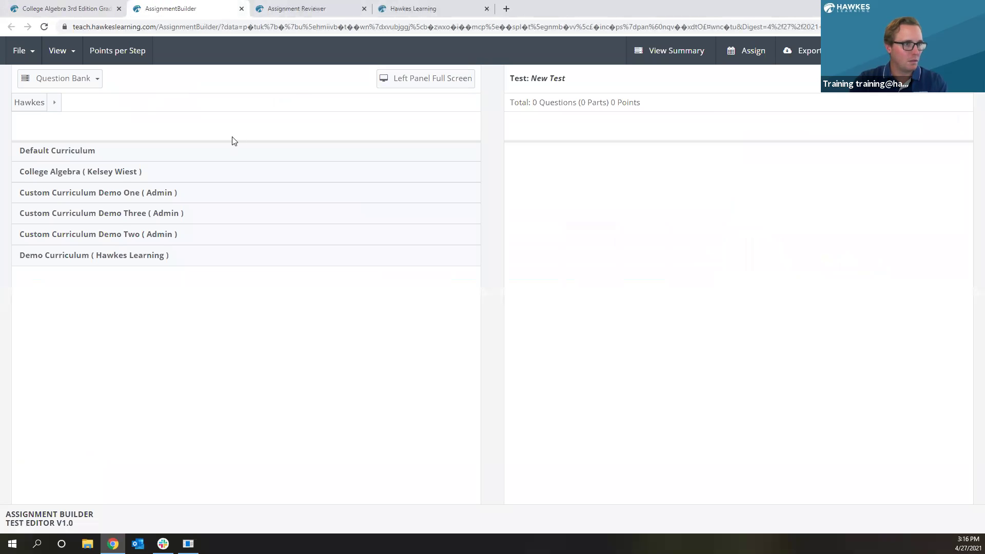
click(97, 156)
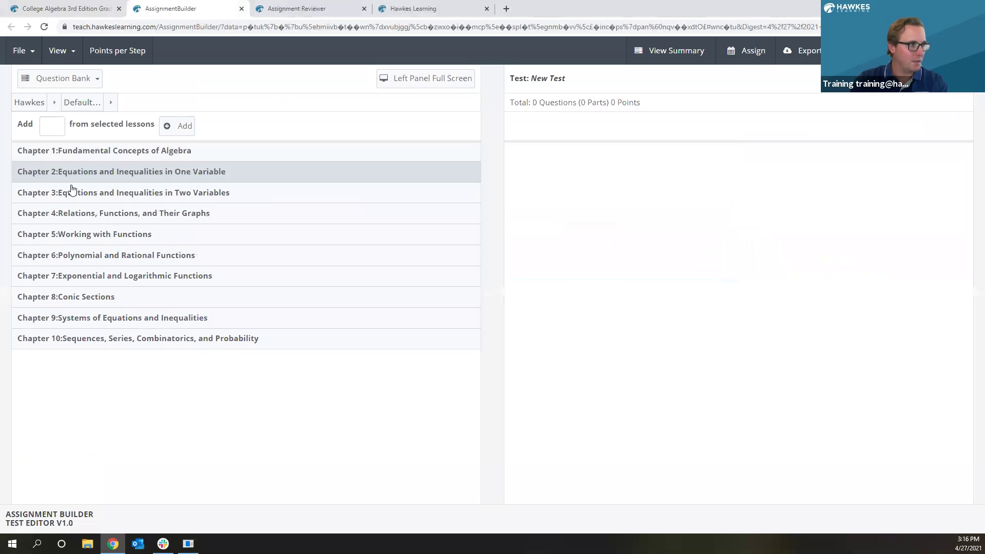
click(67, 150)
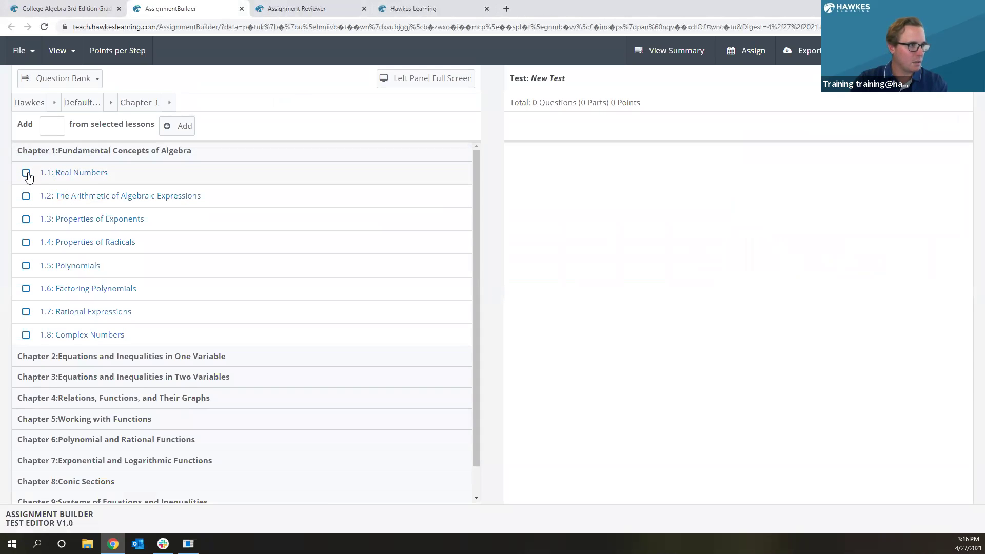
click(97, 175)
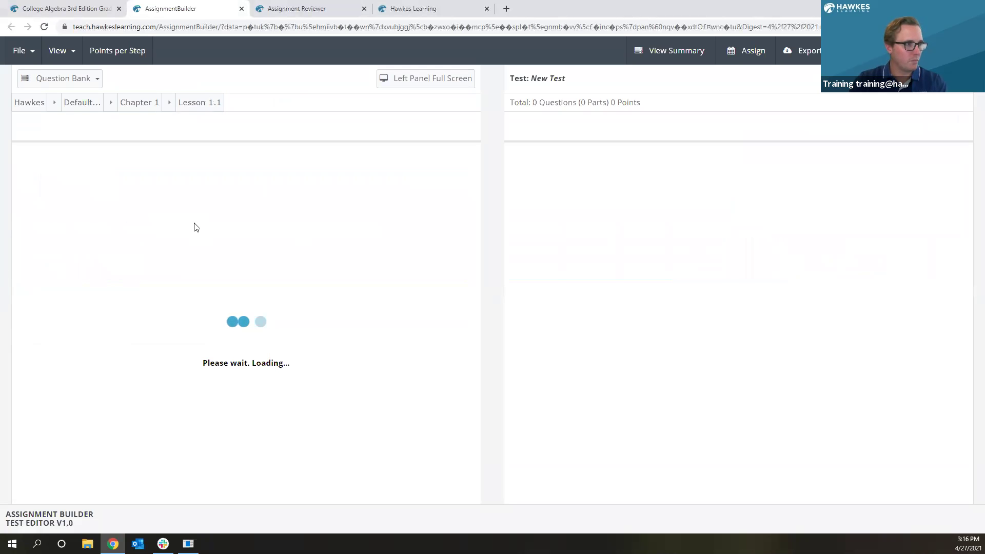
Add the lesson 1.1 questions serial no. 7 and serial no. 6 to the new test.
scroll(196, 230, down, 1)
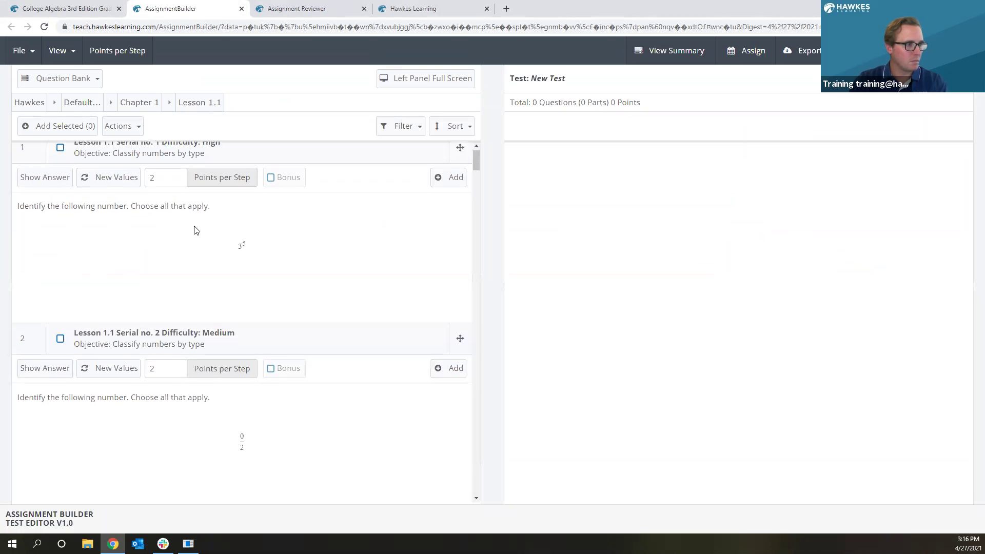
scroll(196, 230, down, 15)
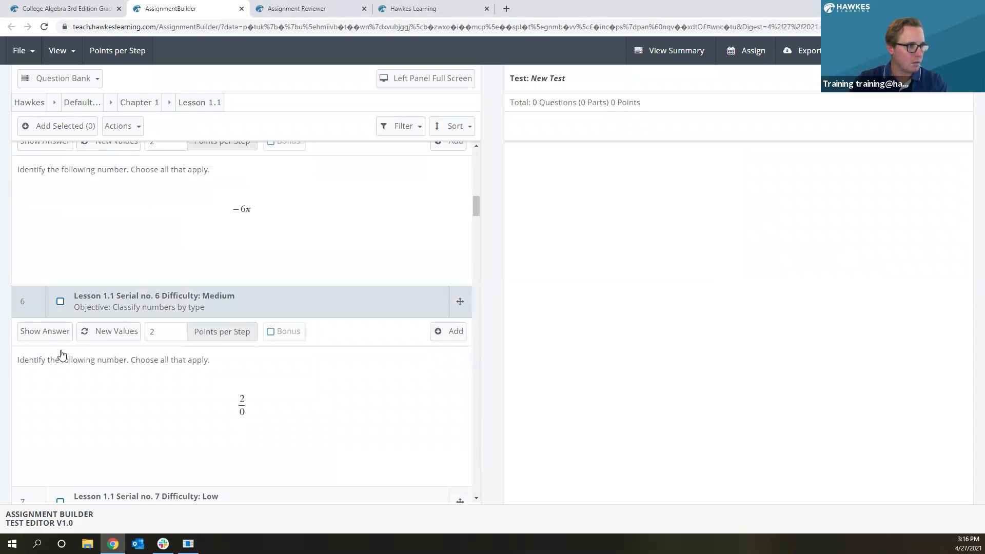
scroll(60, 354, down, 3)
click(456, 385)
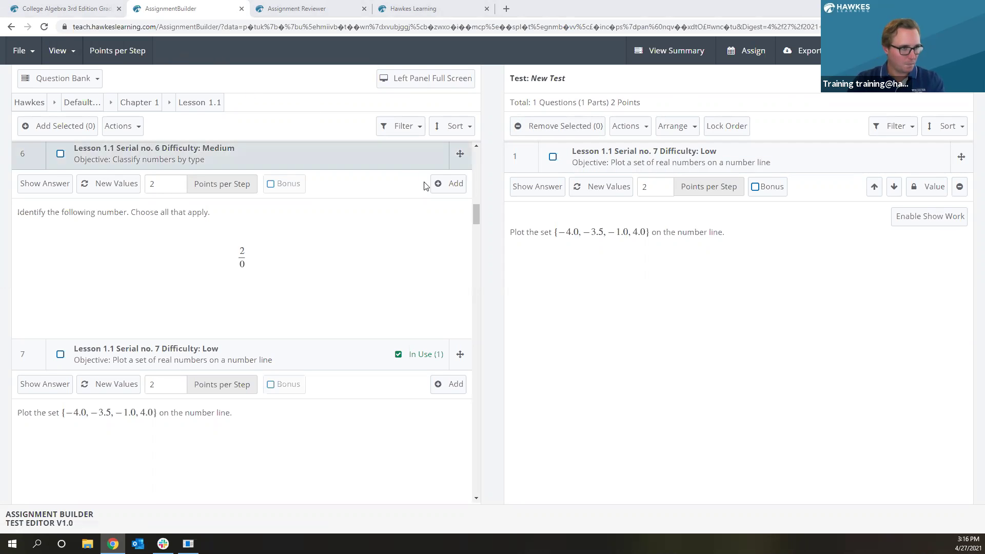
click(446, 184)
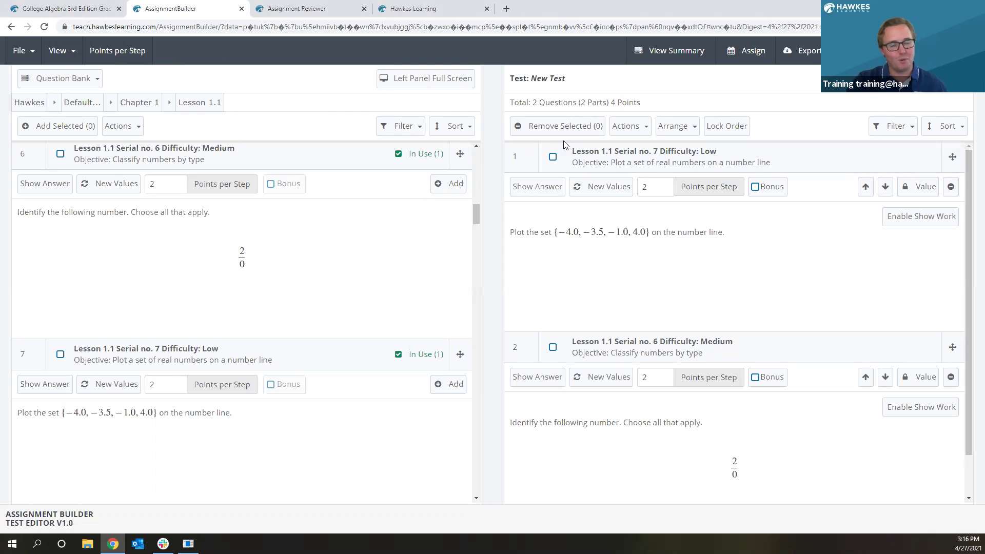
Check the new test's total number of questions and points.
drag(535, 103, 581, 106)
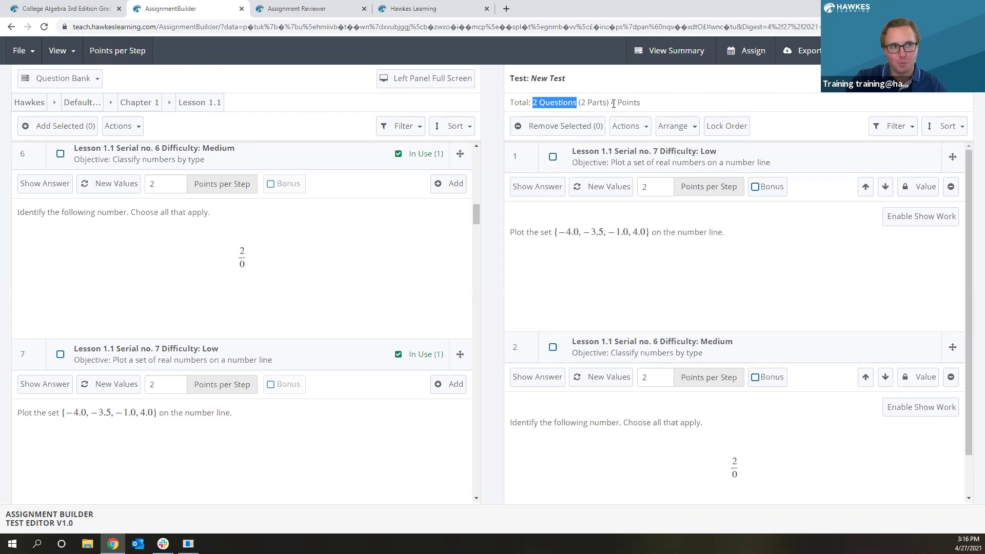
drag(610, 102, 639, 104)
click(719, 106)
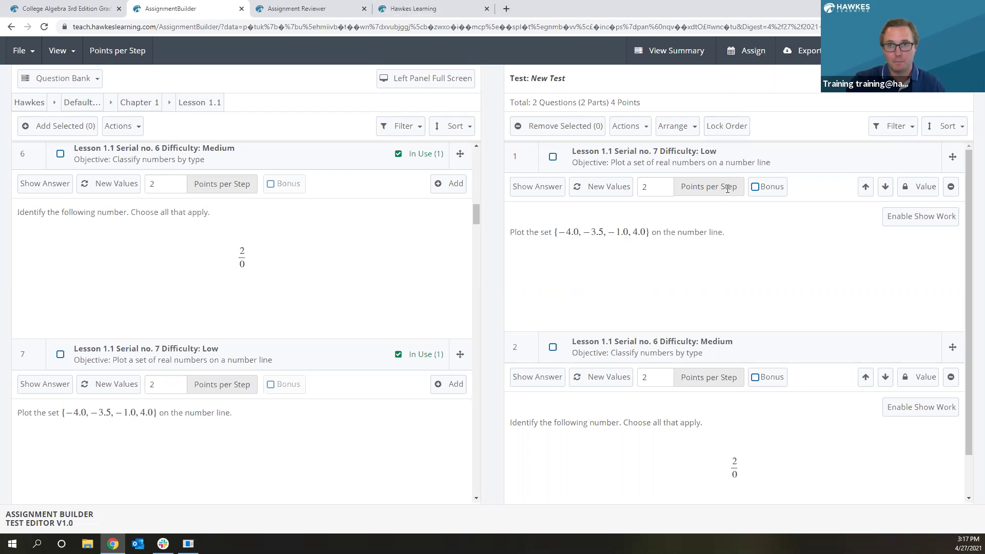
Set the points per step of the test's serial no. 7 question to 1.
click(656, 191)
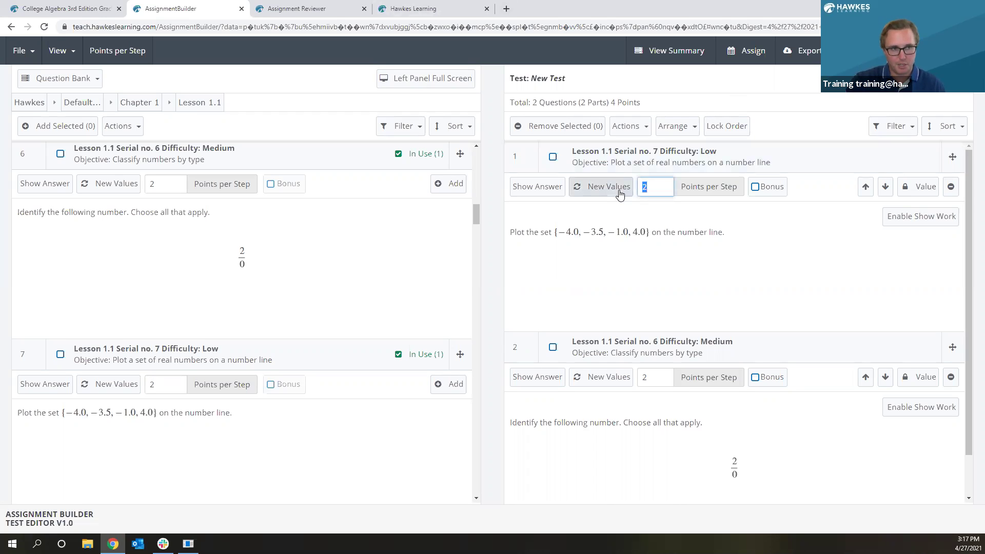
key(BackSpace)
text(1)
click(601, 89)
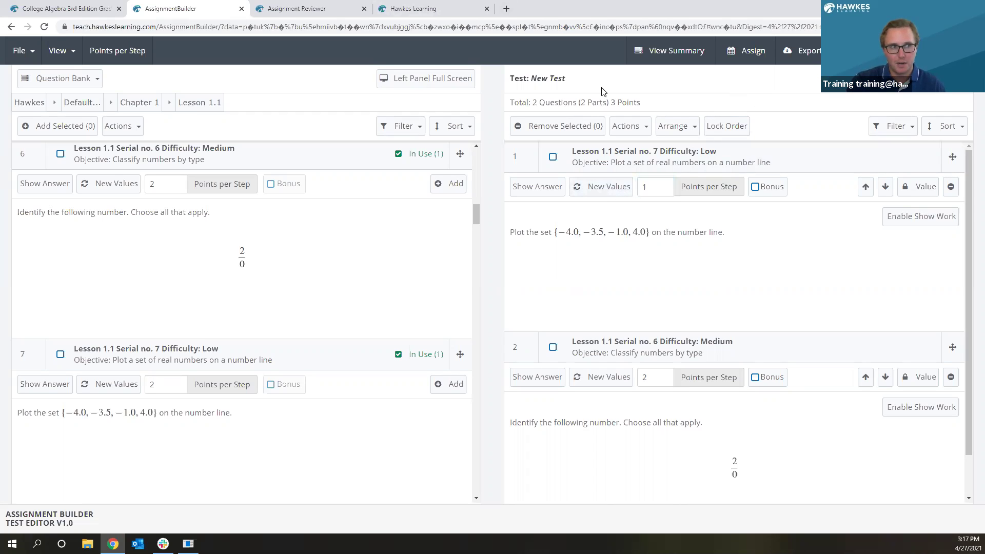
Set the points per step to 3 and apply the value to all questions.
click(133, 51)
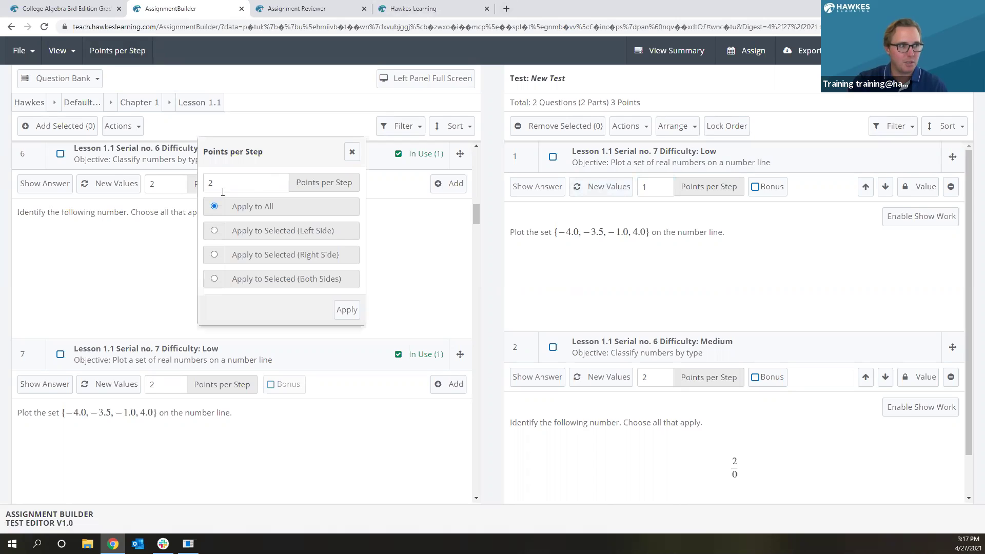
drag(249, 183, 204, 184)
text(3)
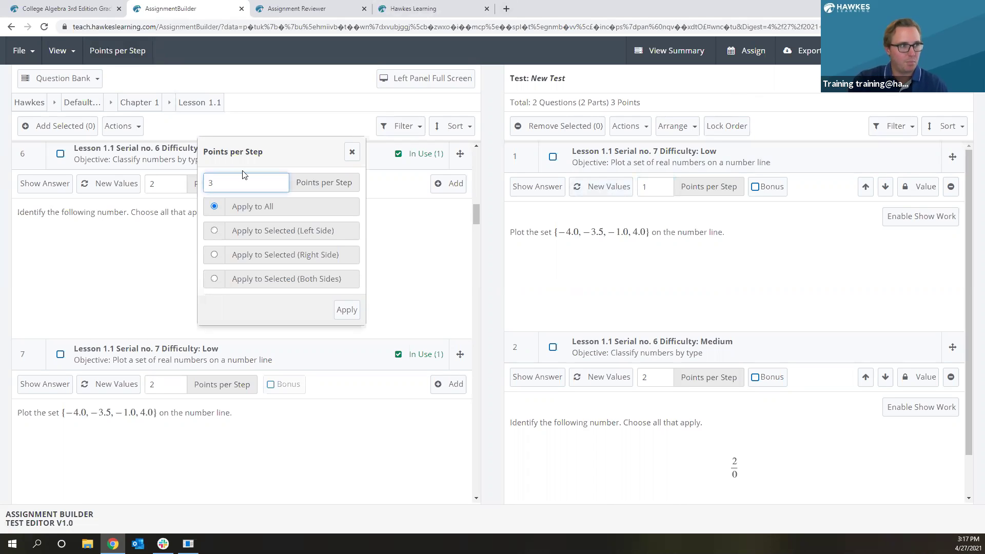
click(353, 310)
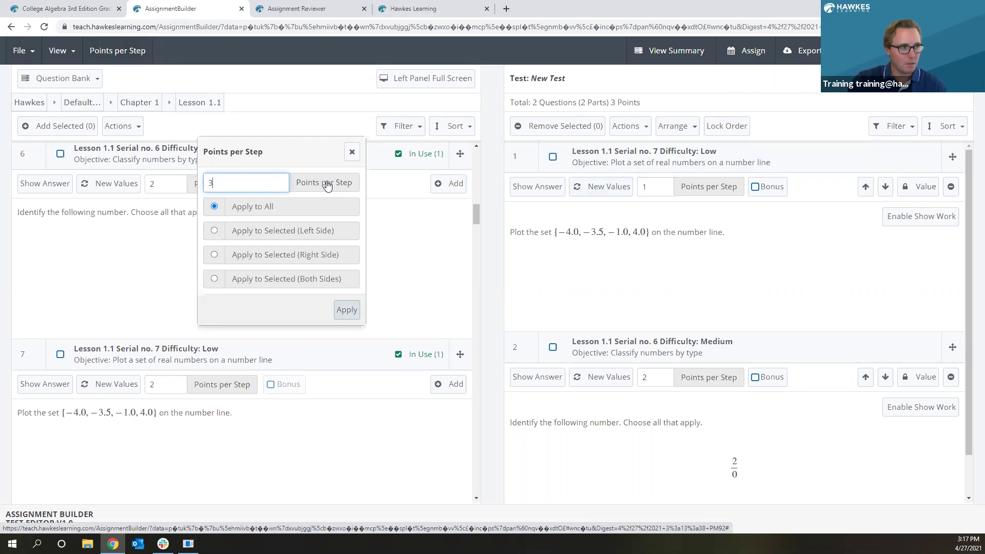
Check the points per step of both test questions and the test's overall totals.
double_click(643, 188)
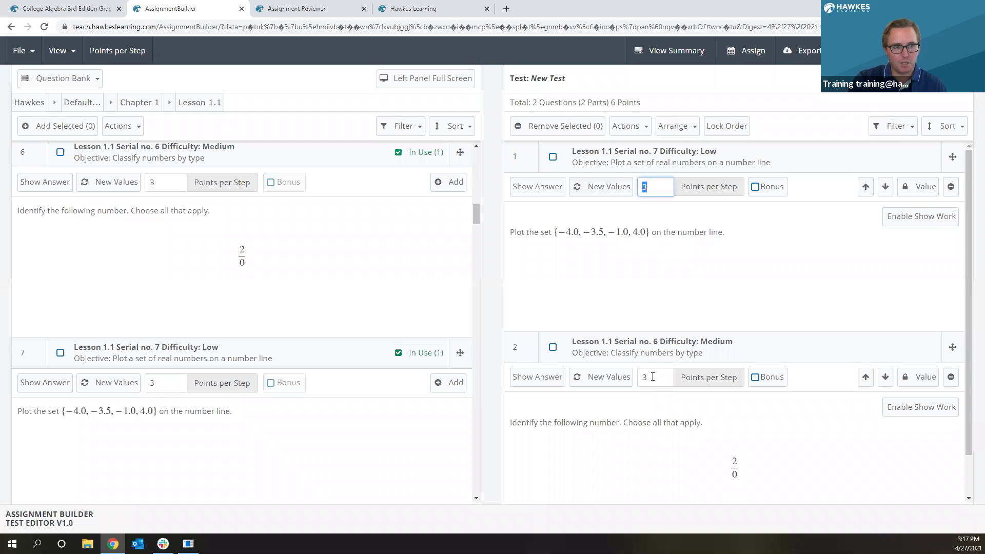
double_click(644, 378)
drag(533, 103, 632, 97)
click(780, 98)
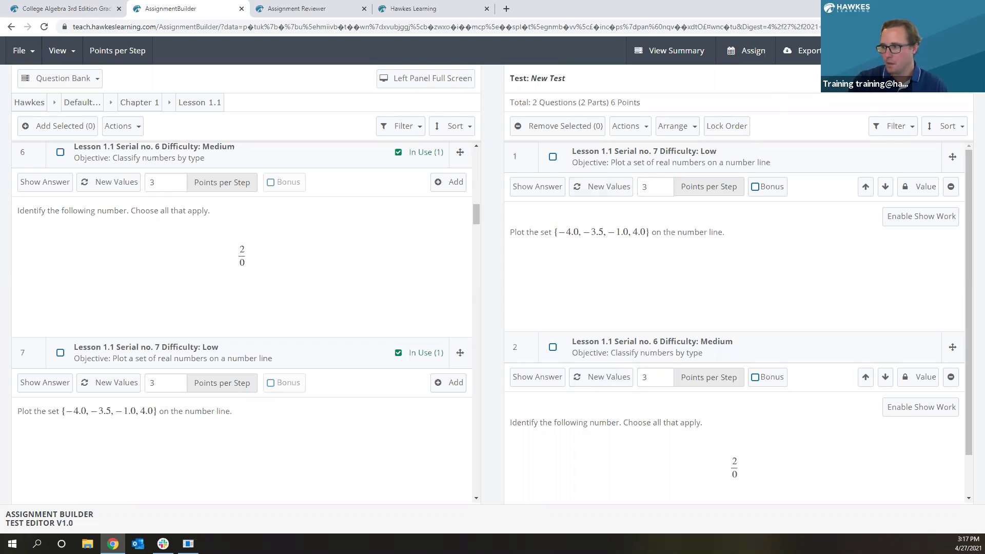